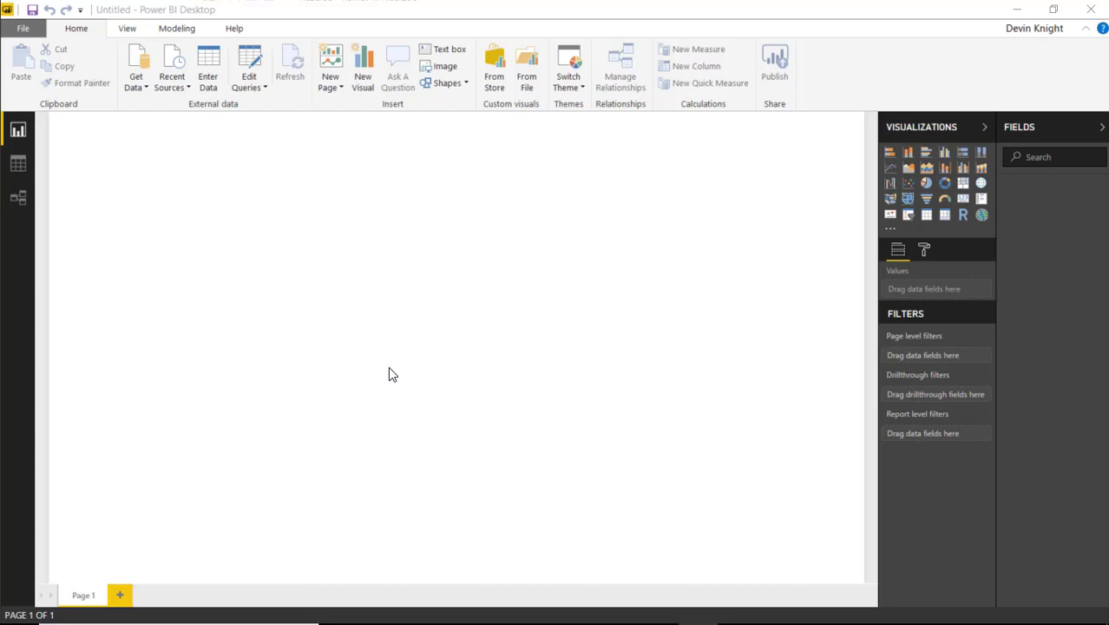
Step: Open the US Stock Market.xlsx workbook as an Excel data source
left_click(137, 87)
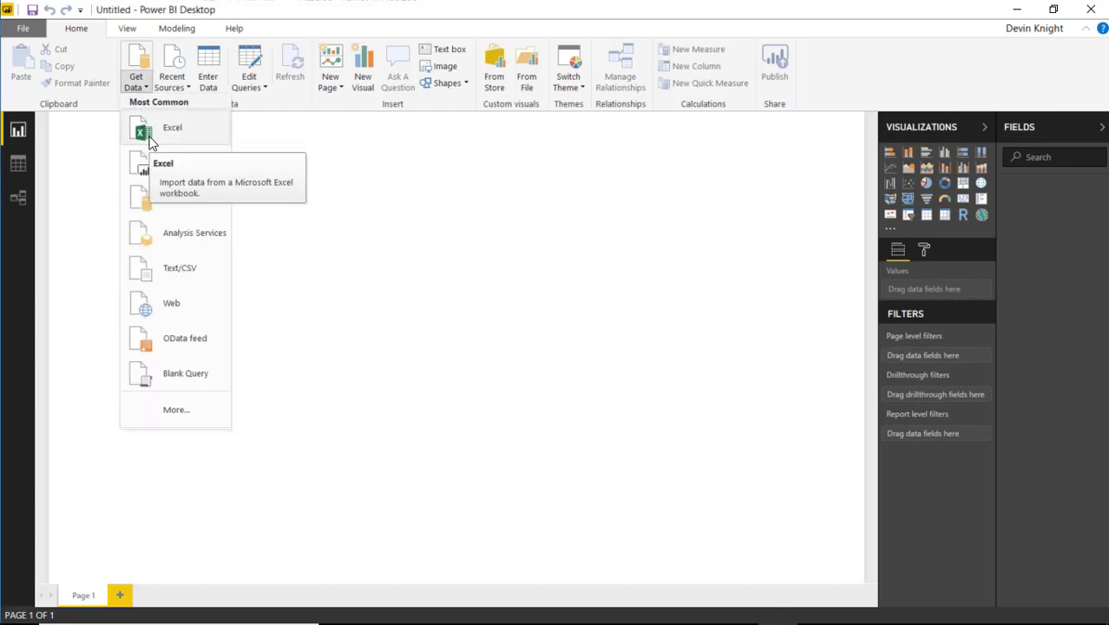
left_click(150, 137)
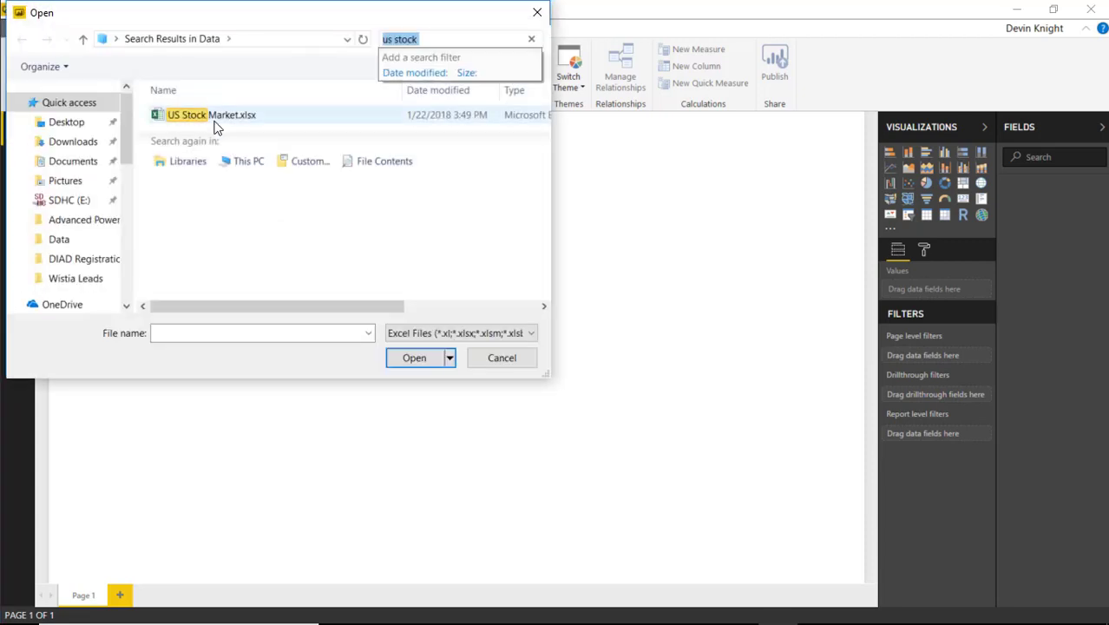
left_click(531, 39)
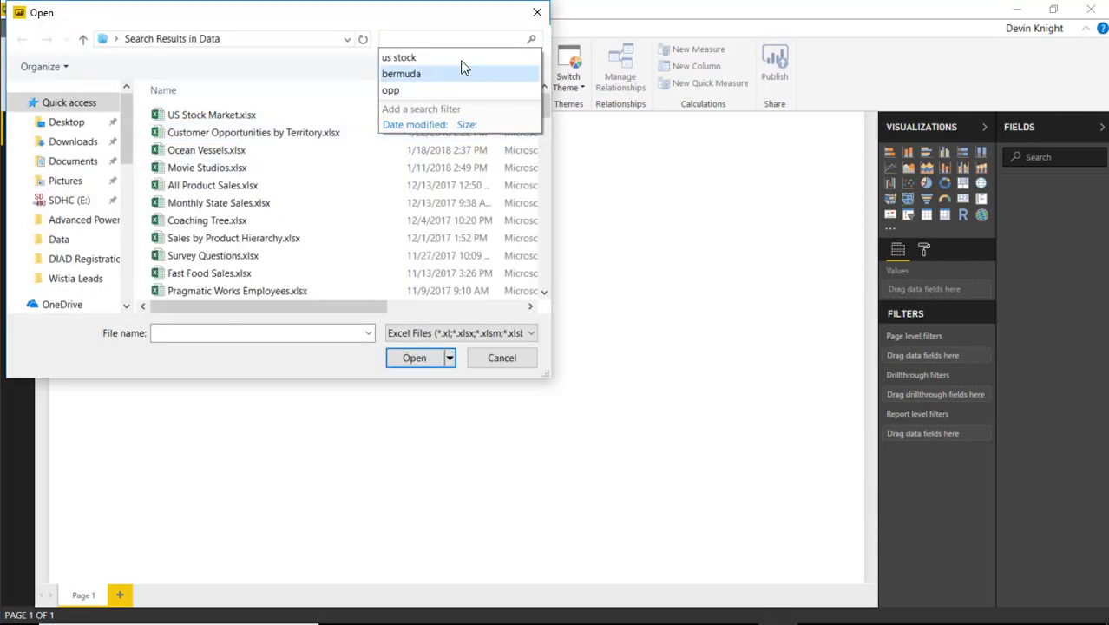
left_click(236, 116)
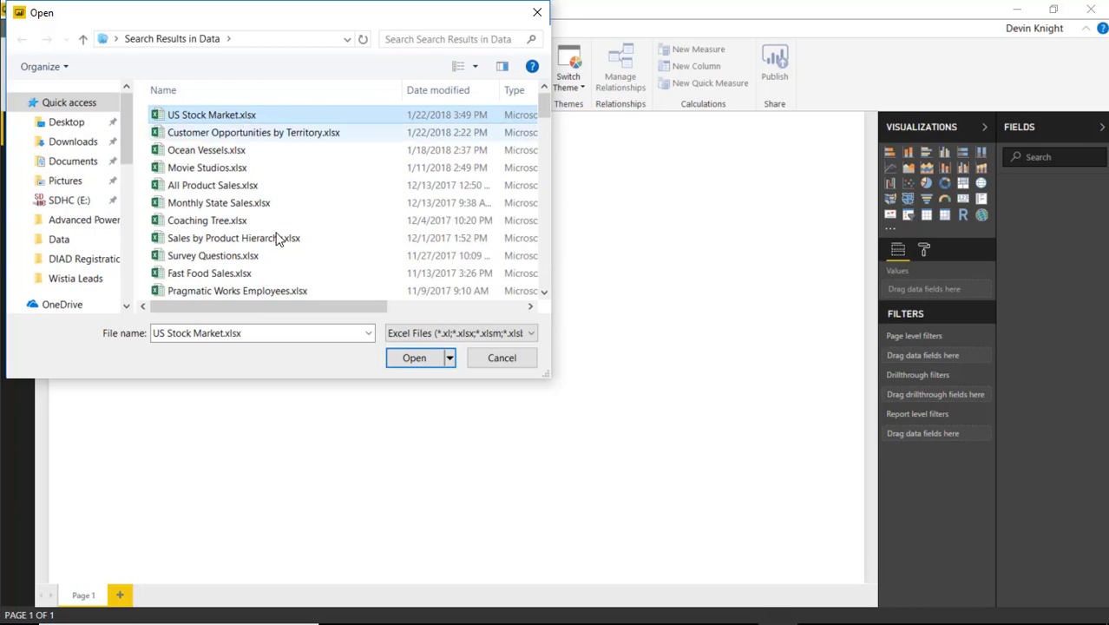
left_click(413, 361)
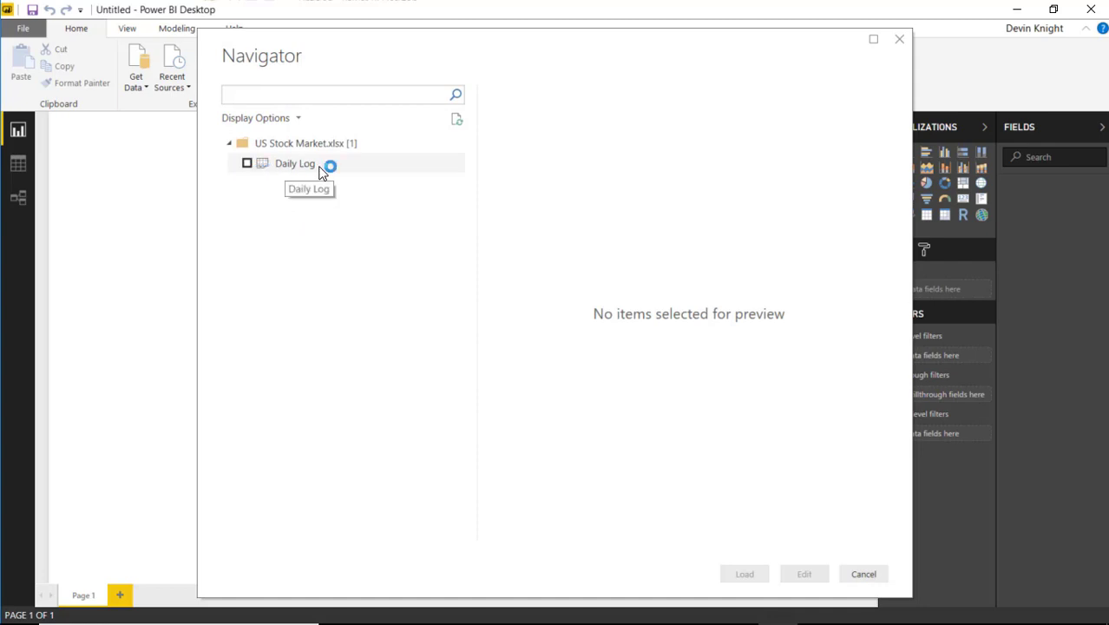
Step: Check the Daily Log sheet, review its preview, and load it into the report
left_click(247, 163)
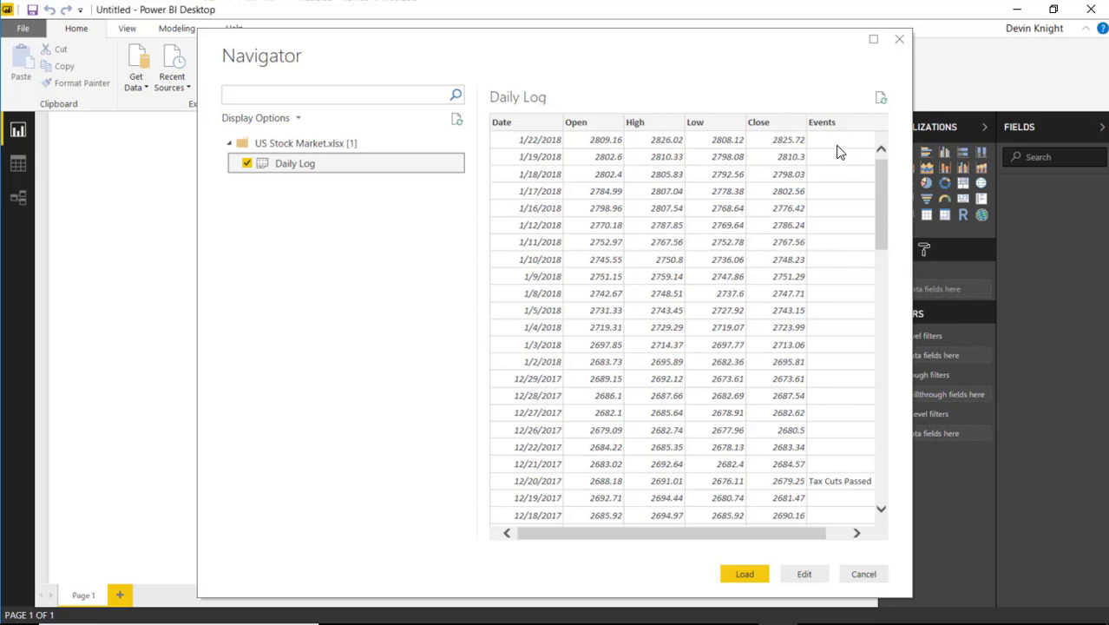
scroll(885, 228, "down", 2)
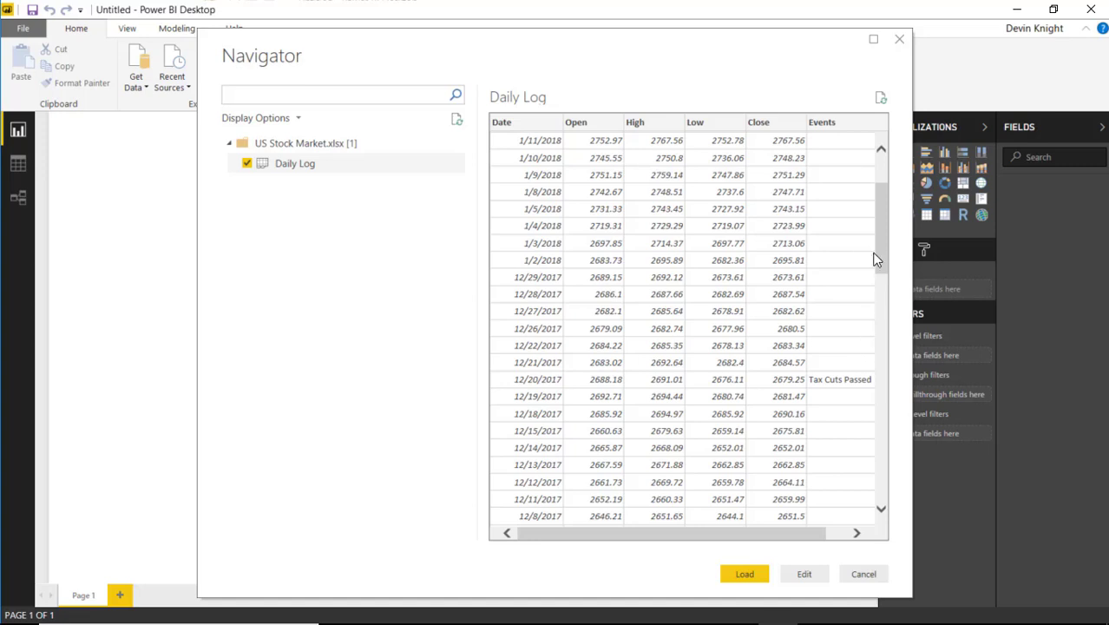
left_click_drag(877, 237, 872, 266)
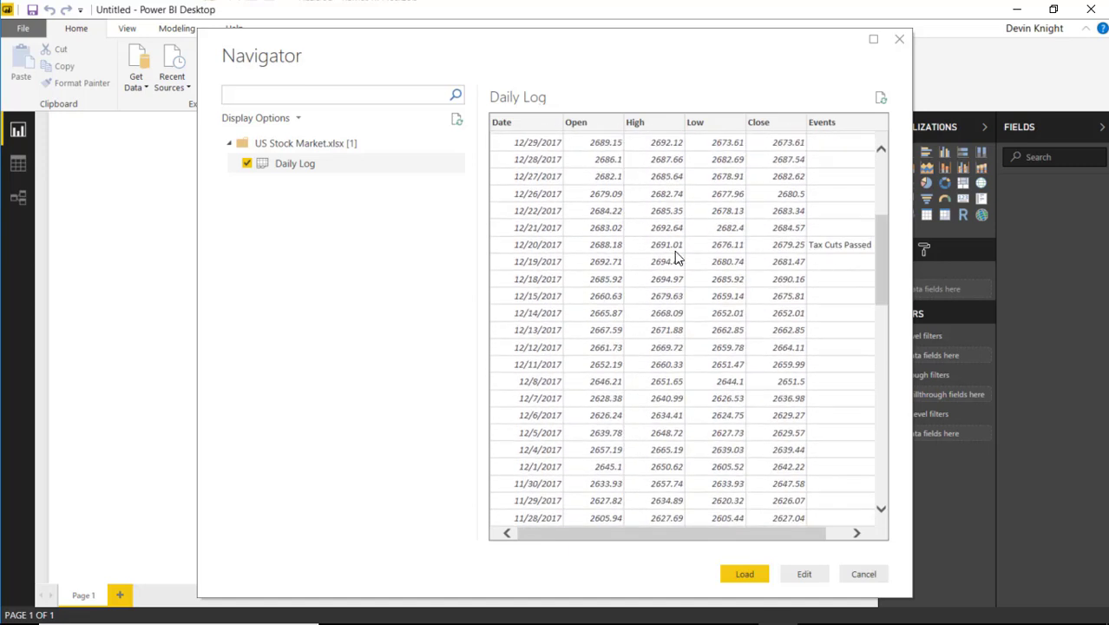
left_click_drag(878, 258, 862, 461)
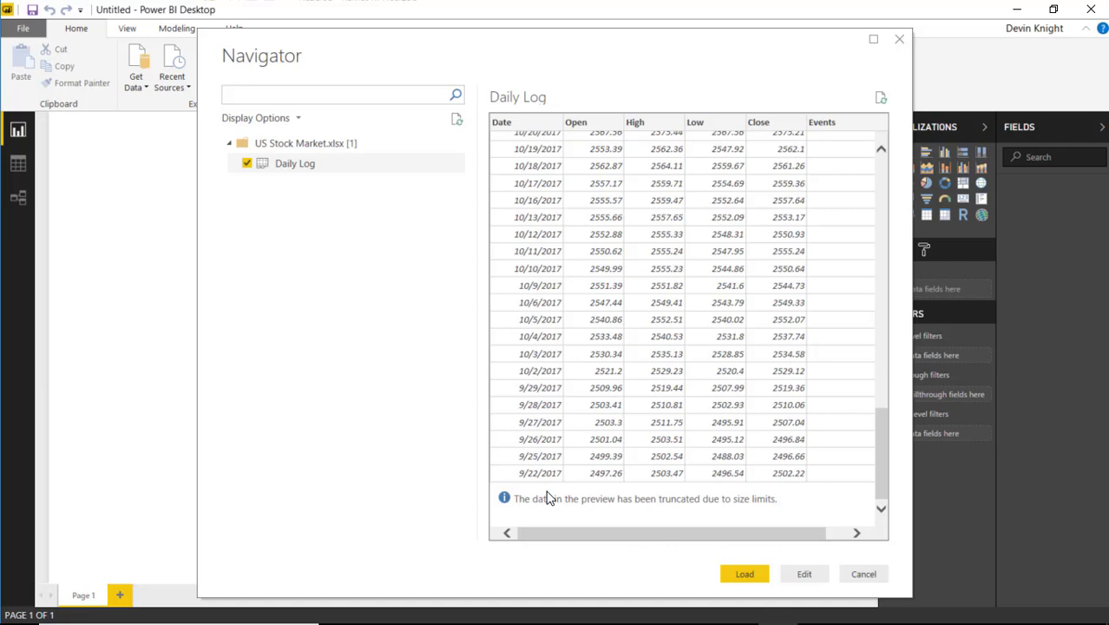
left_click(745, 575)
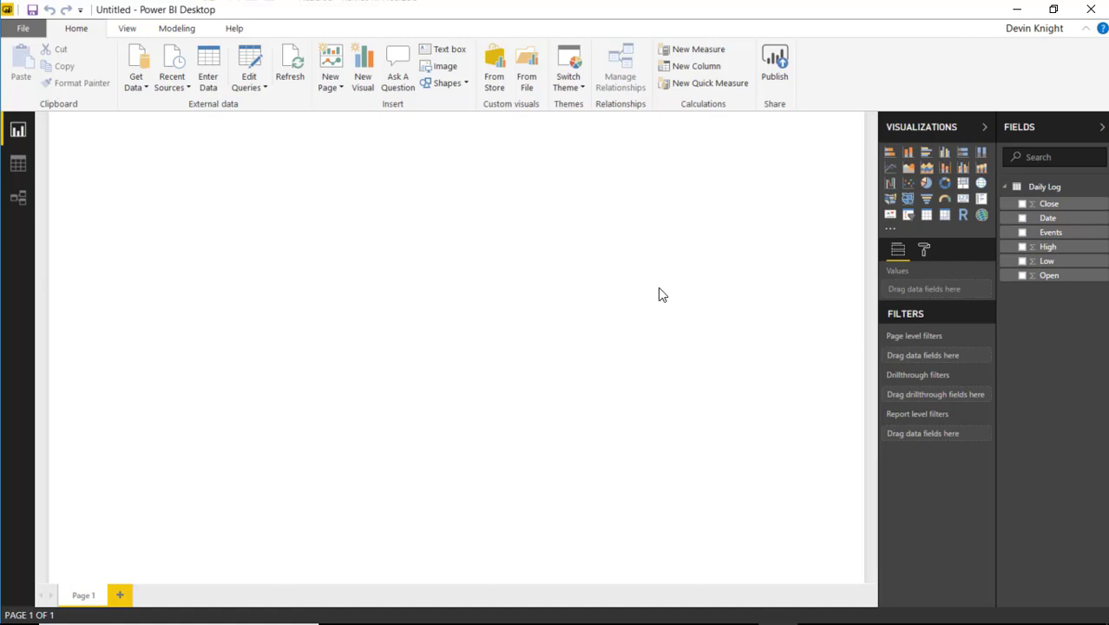
Step: Search the visuals marketplace for Pulse Chart and add it to the report
left_click(493, 82)
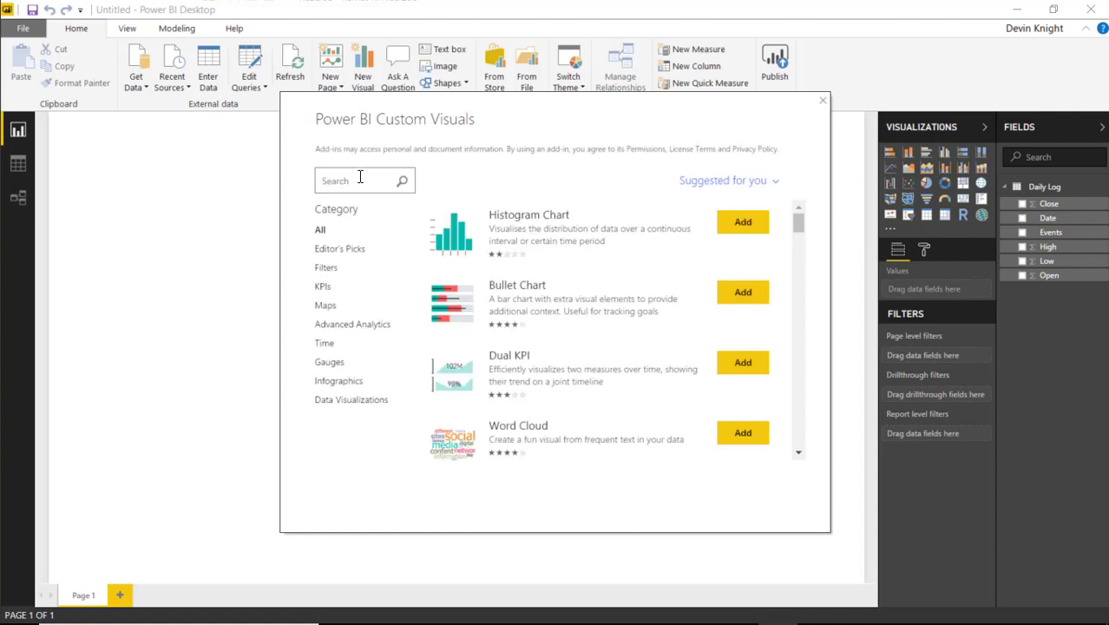
type("P")
key("Return")
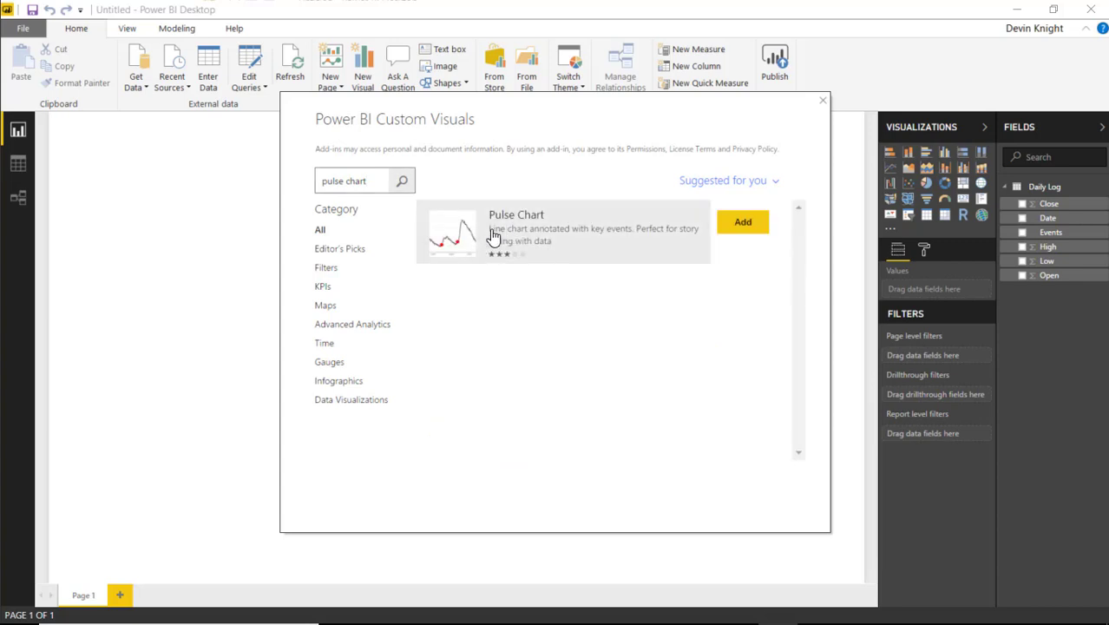
left_click(733, 224)
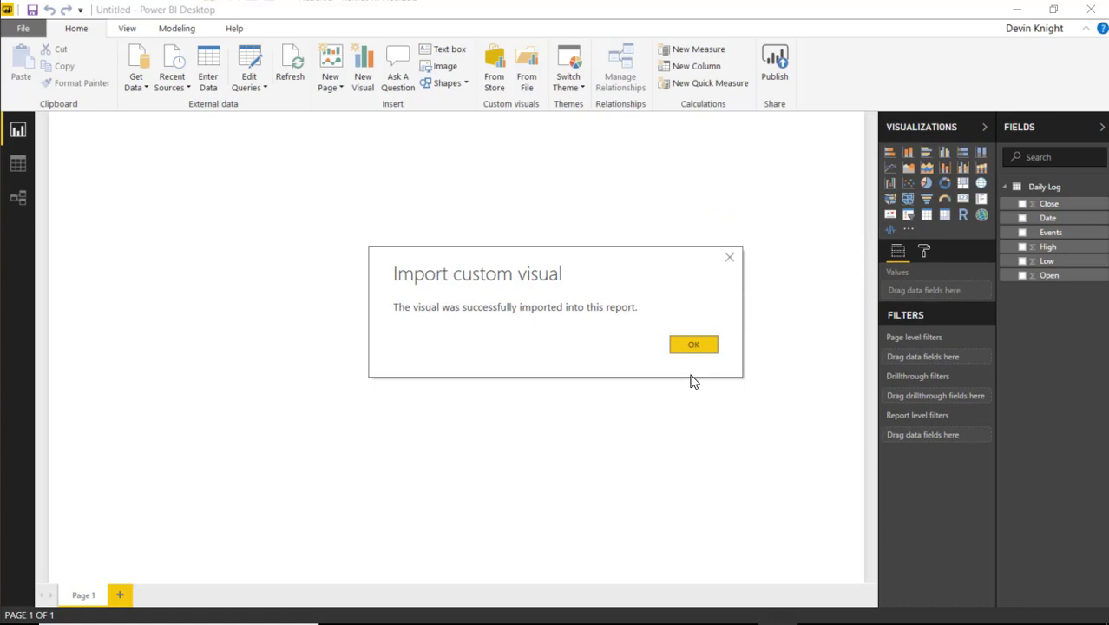
left_click(686, 349)
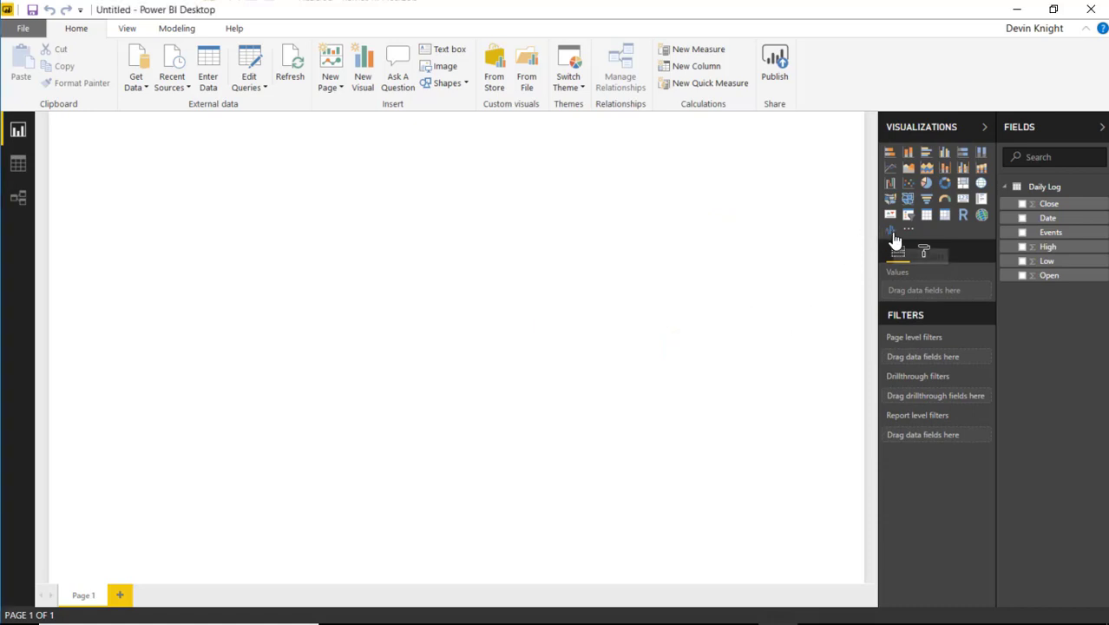
Step: Place a Pulse Chart enlarged to fill most of the page and drag Date onto it
left_click(892, 232)
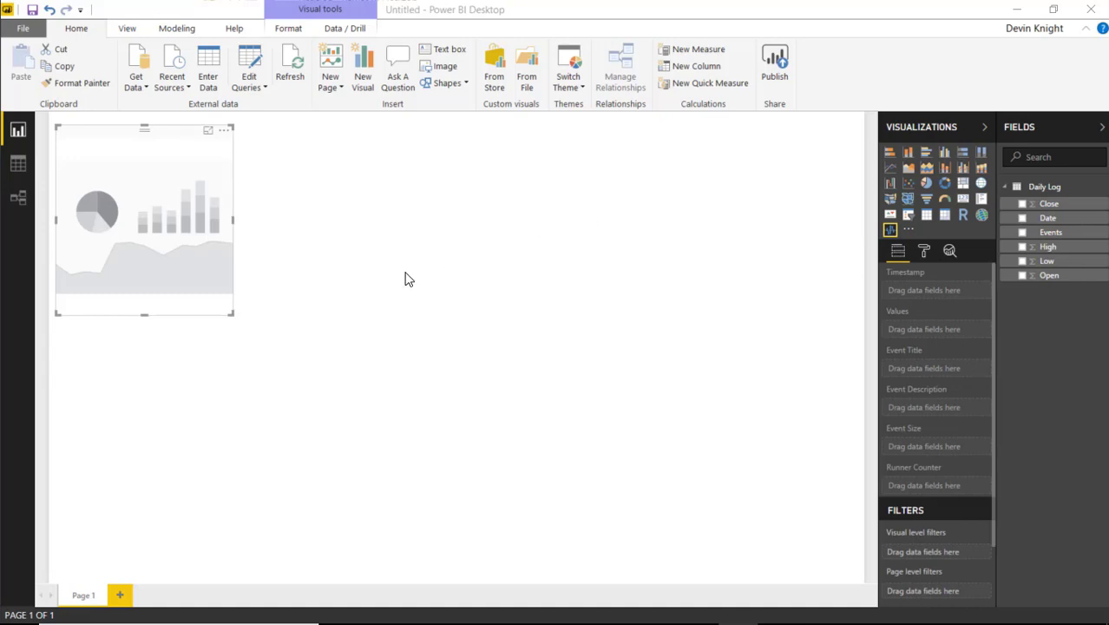
left_click_drag(233, 315, 837, 549)
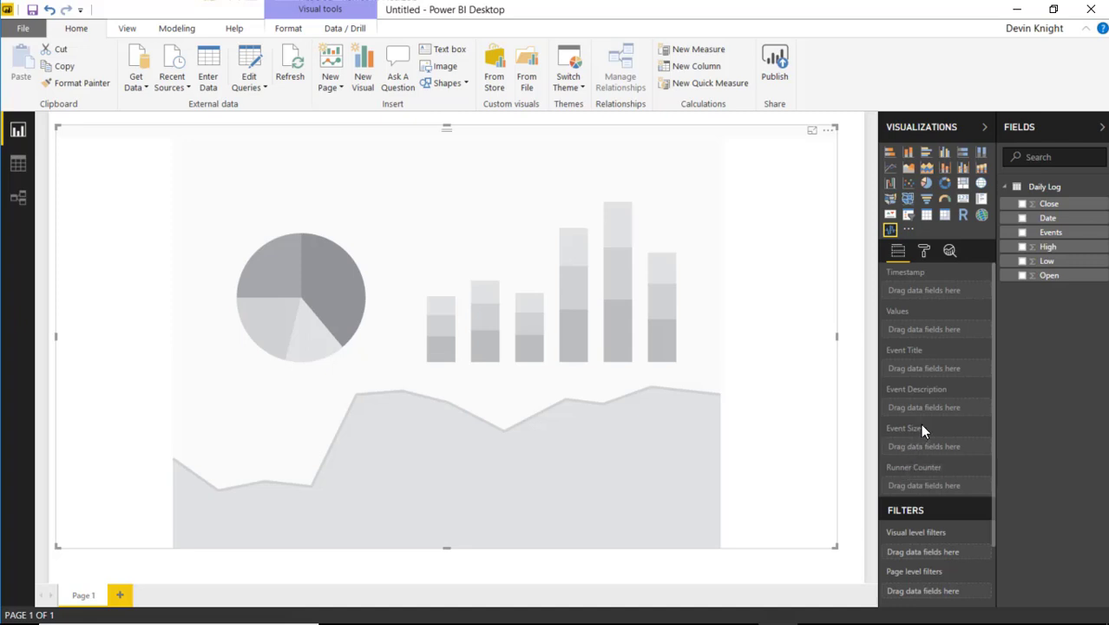
left_click_drag(1042, 218, 1048, 231)
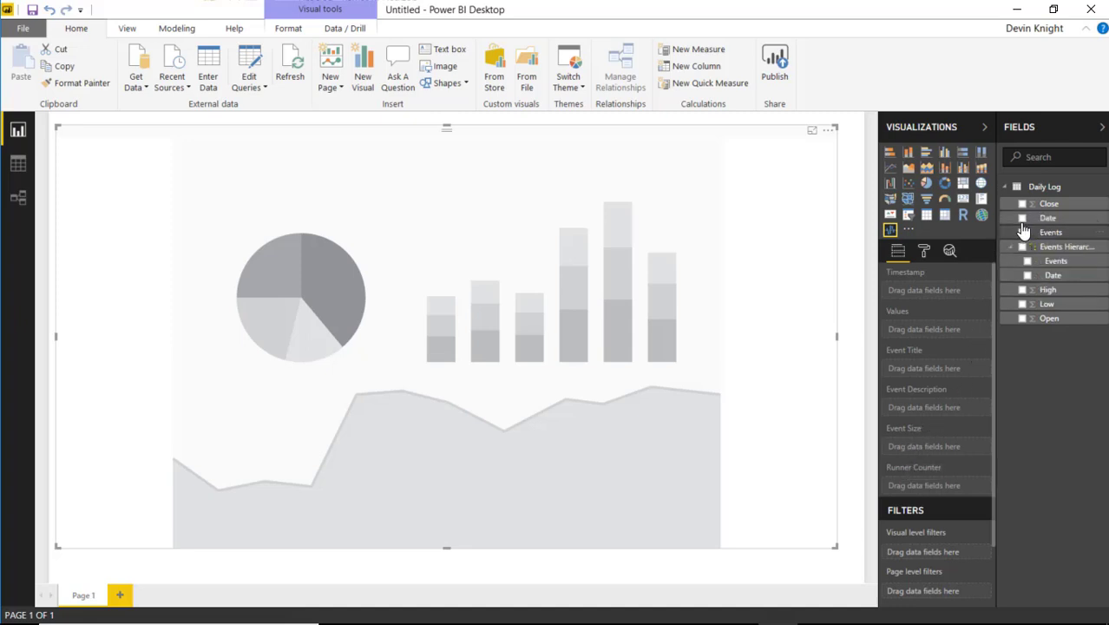
Step: Delete the stray Events Hierarchy from Daily Log
right_click(1064, 251)
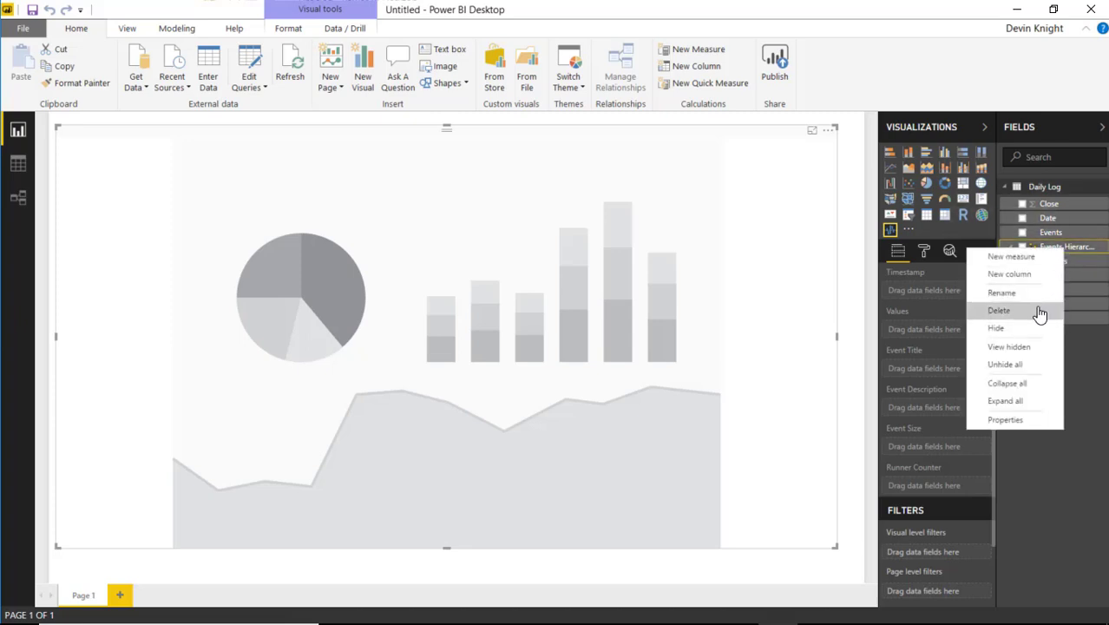
left_click(997, 310)
left_click(635, 345)
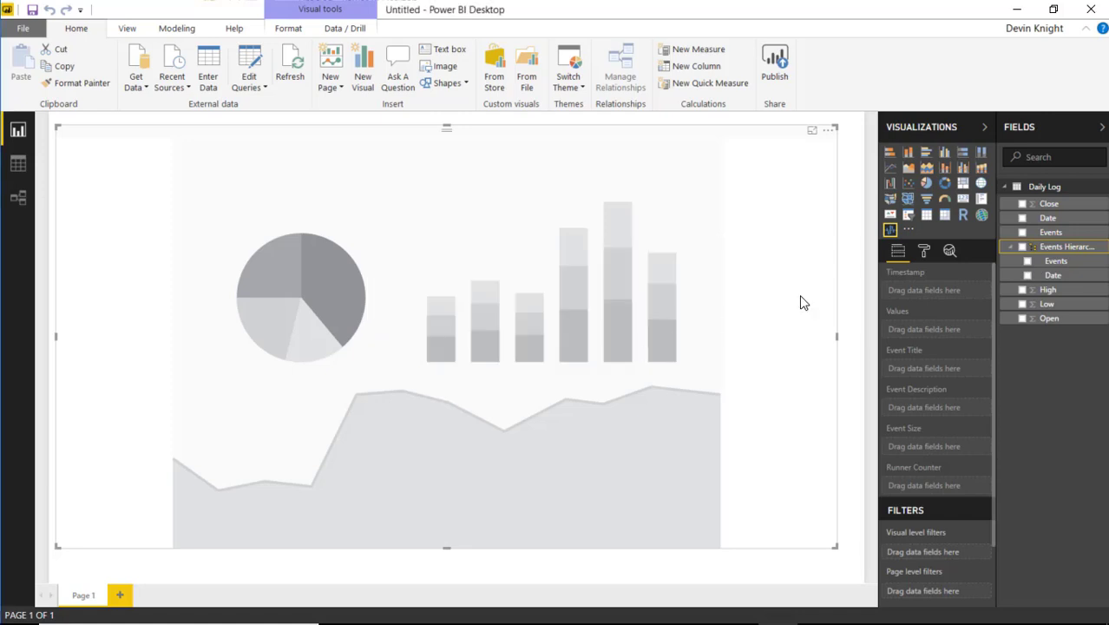
Step: Assign Date to Timestamp, Close to Values and Events to Event Description
left_click_drag(1050, 218, 974, 300)
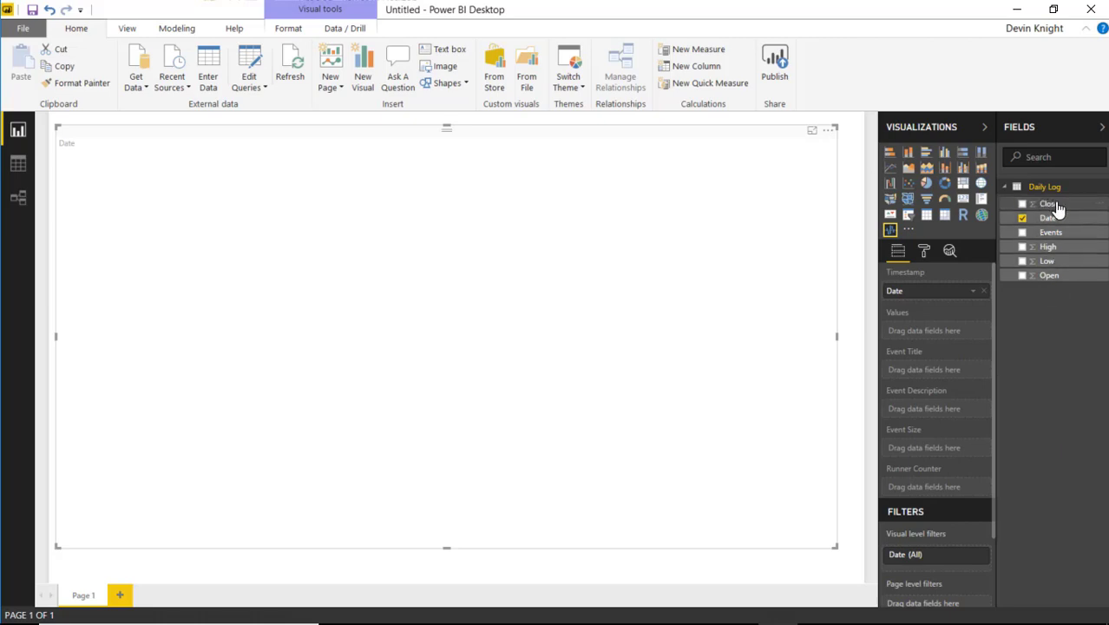
left_click_drag(1059, 210, 964, 344)
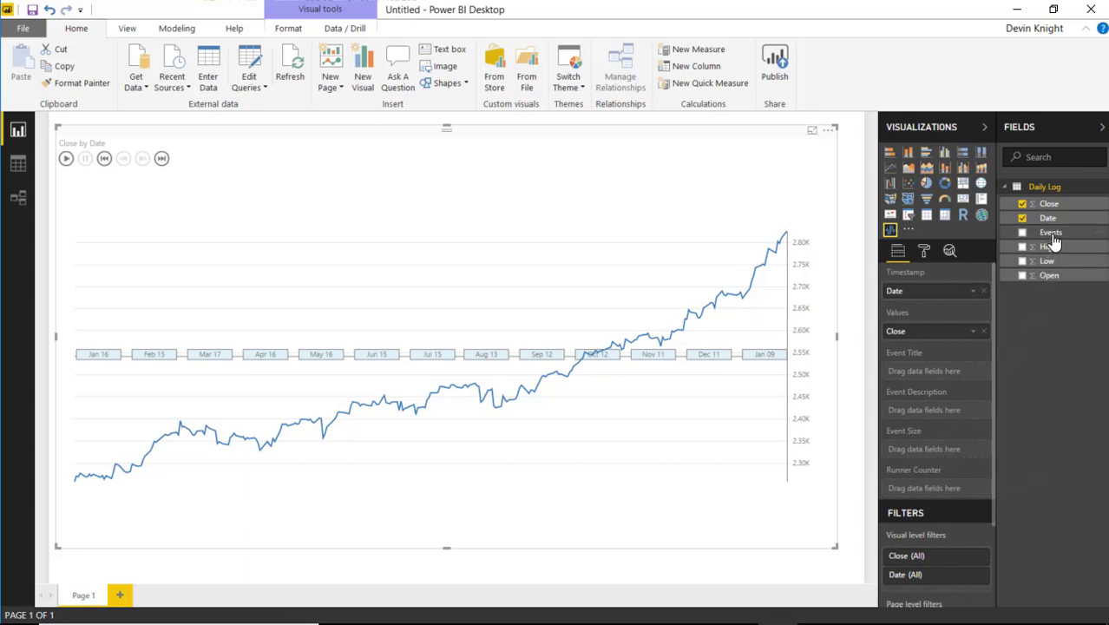
left_click_drag(1053, 241, 938, 419)
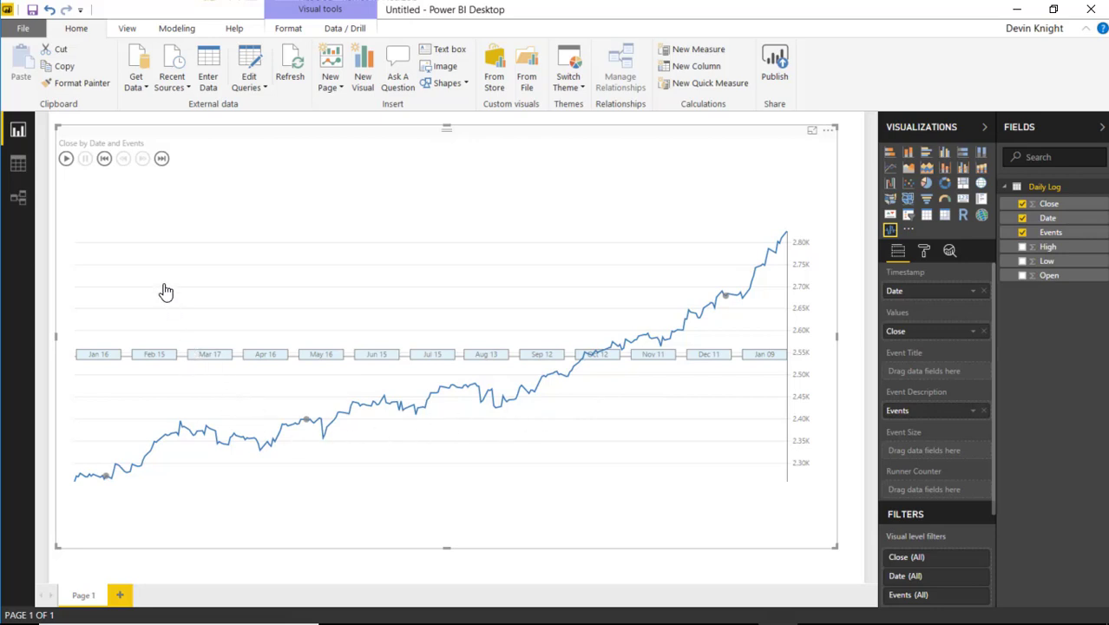
Step: Play the animation past the May 8 popup, then reset, replay and pause at the first event
left_click(66, 159)
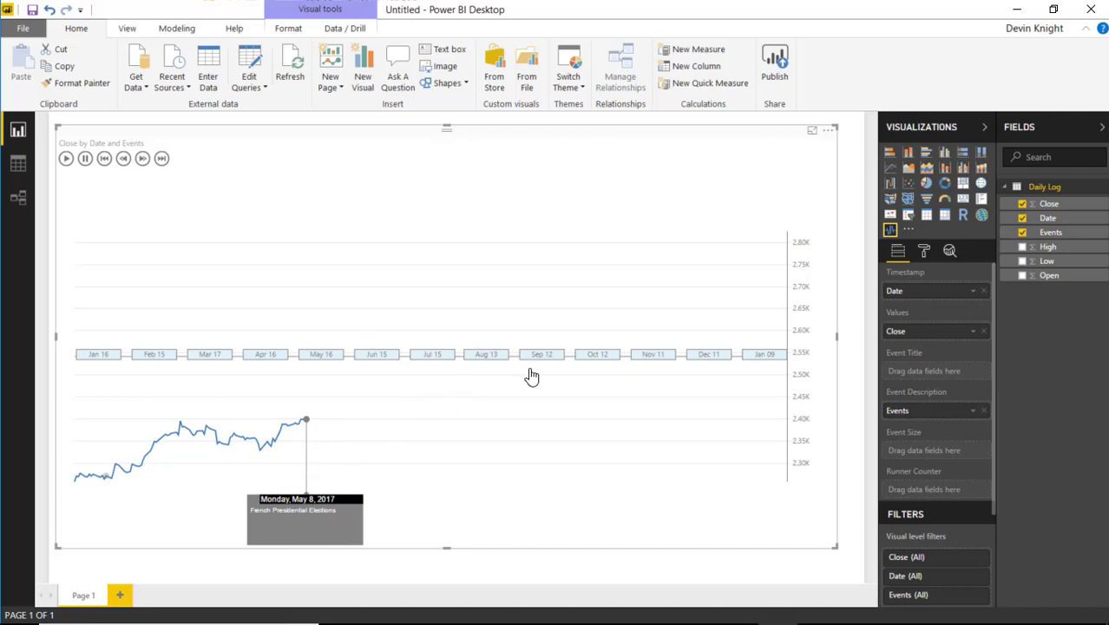
left_click(283, 521)
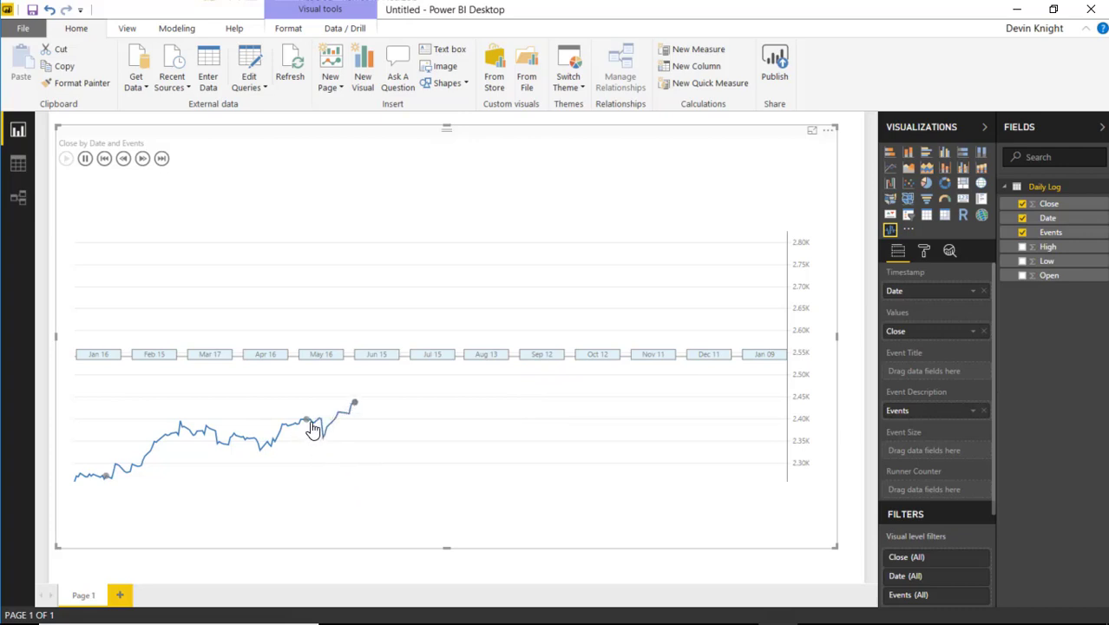
left_click(104, 162)
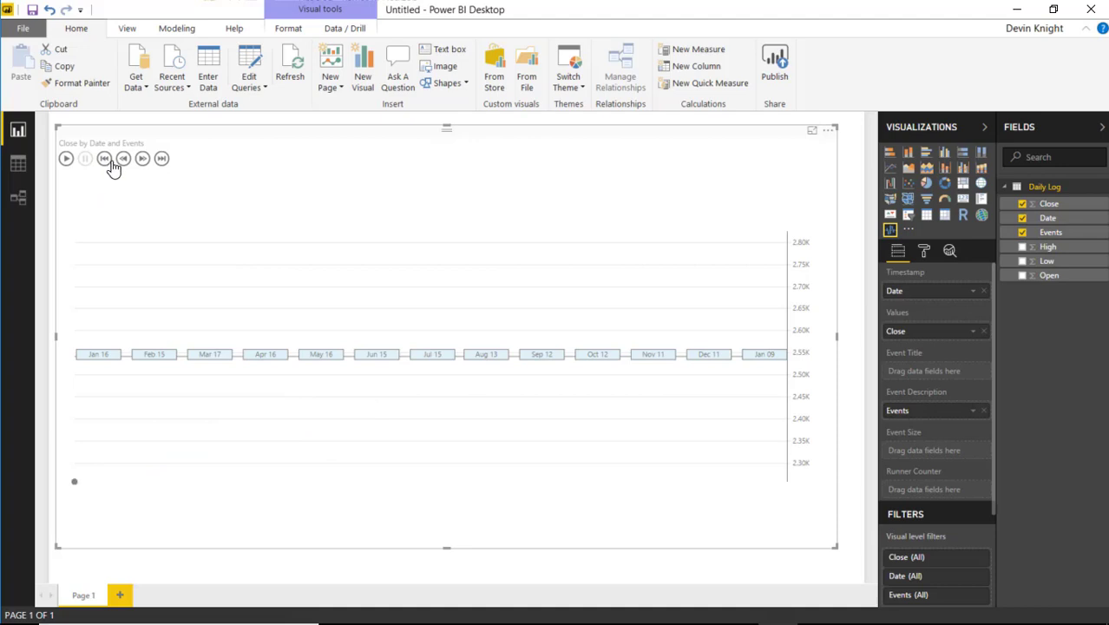
left_click(67, 164)
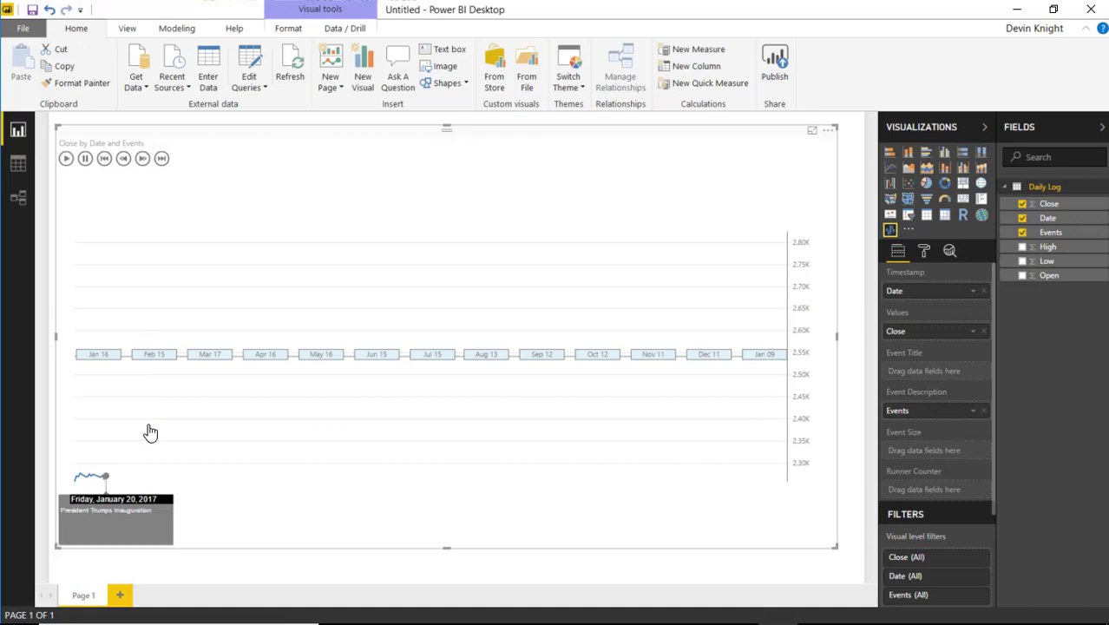
left_click(85, 158)
Step: Try Close as event size, remove it, then set Date as runner counter and play
left_click_drag(1050, 204, 938, 460)
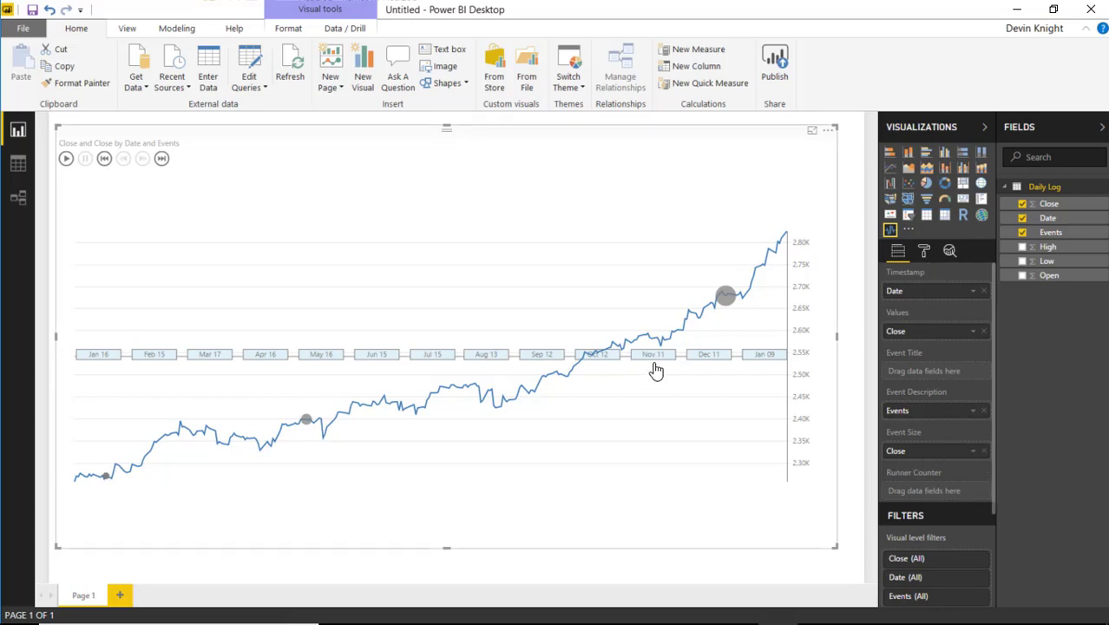
left_click(985, 451)
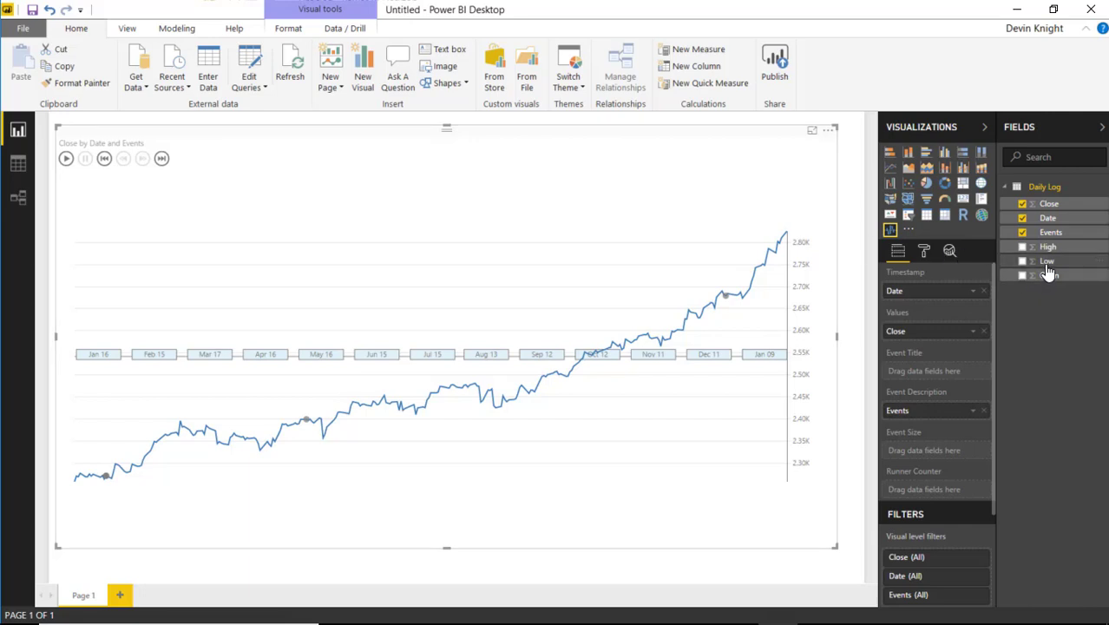
left_click_drag(1048, 224, 951, 499)
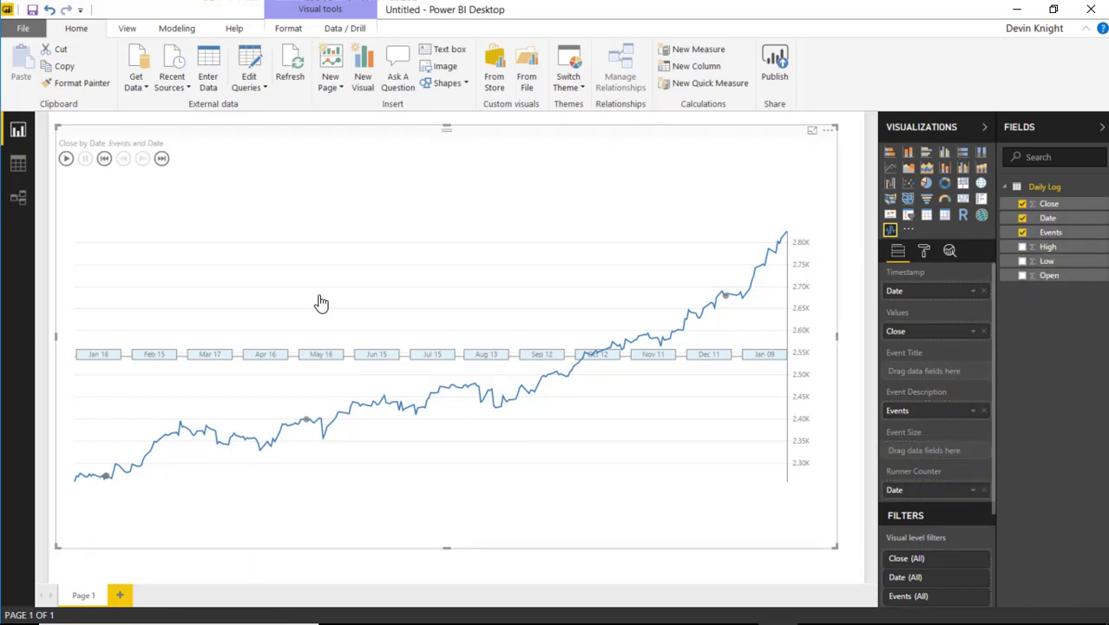
left_click(66, 158)
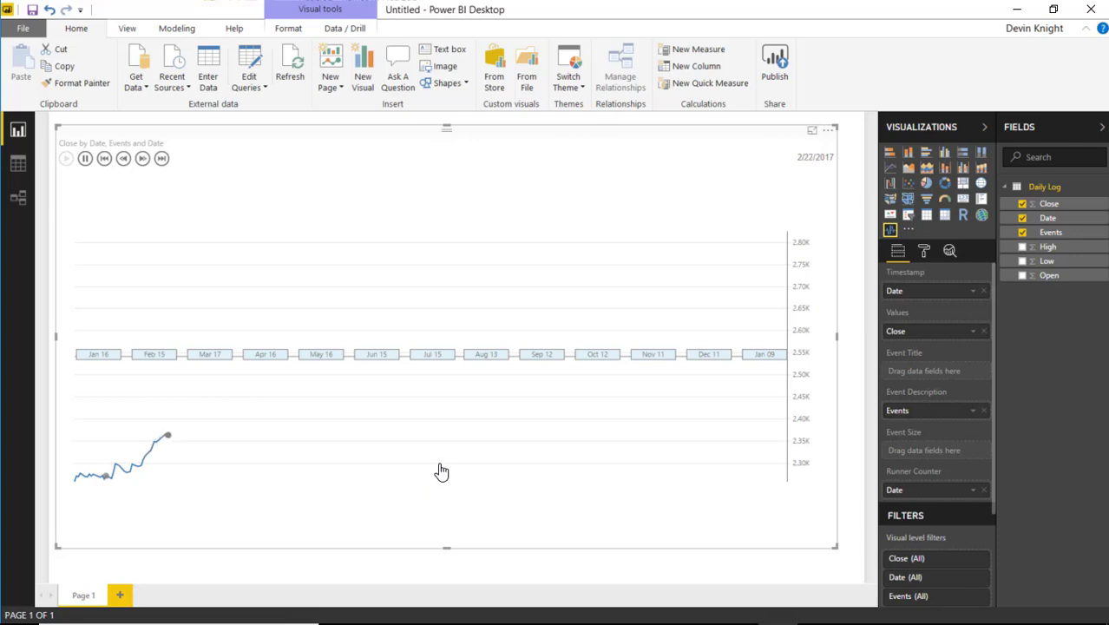
Step: Replace Date with Close as the runner counter and test Play, Pause and End
left_click(984, 490)
left_click_drag(1046, 205, 929, 495)
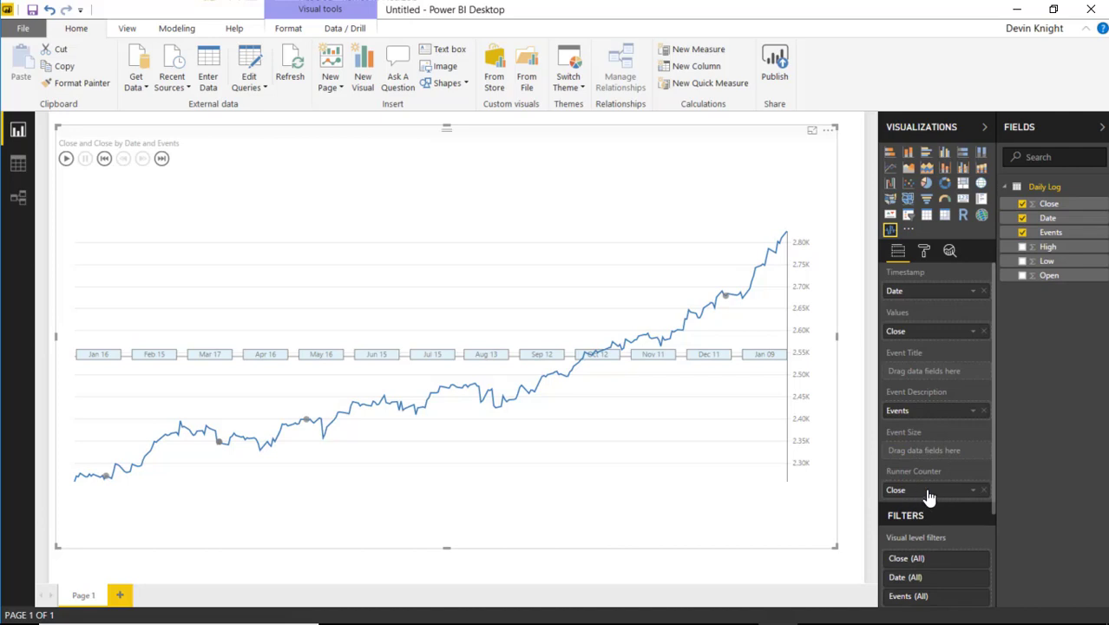
left_click(66, 158)
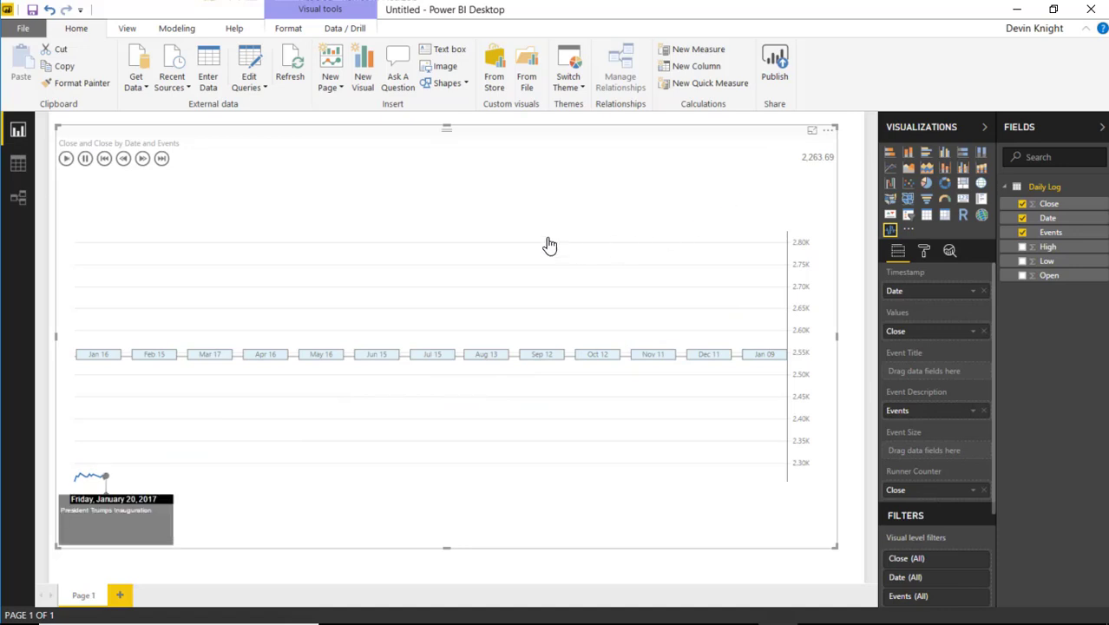
left_click(83, 161)
left_click(163, 162)
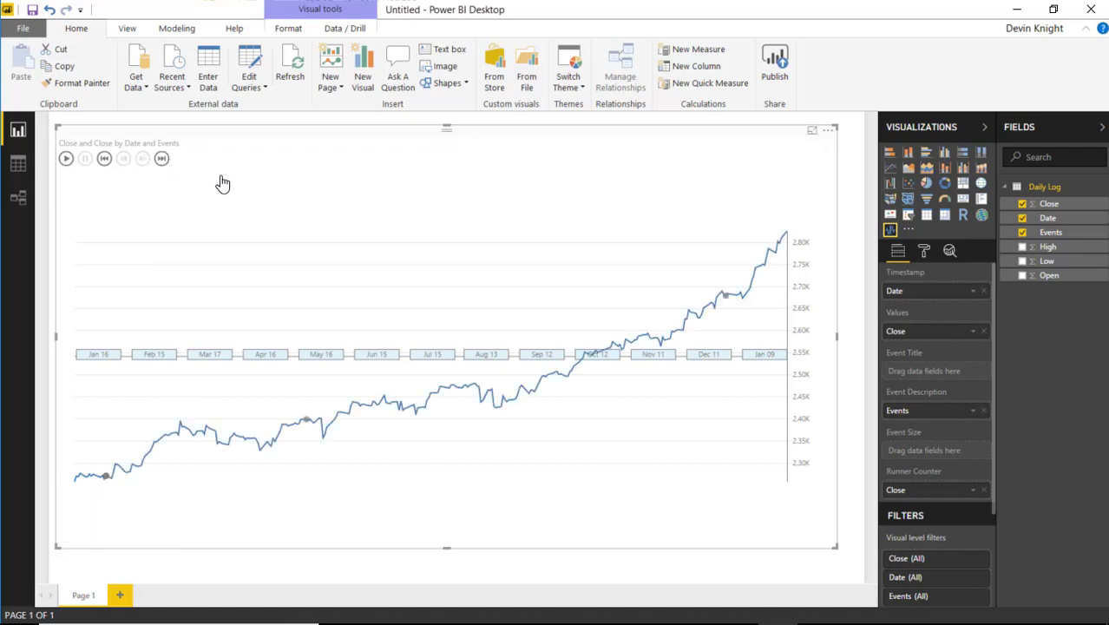
Step: Set the Pulse Chart's Series line width to 3 in the Format pane
left_click(925, 255)
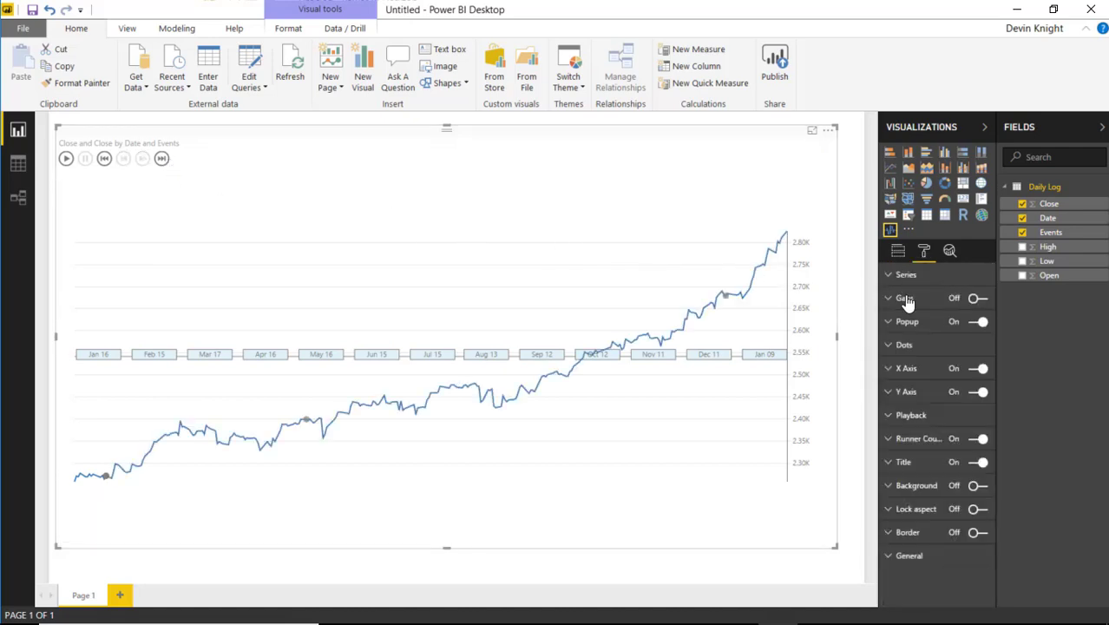
left_click(893, 276)
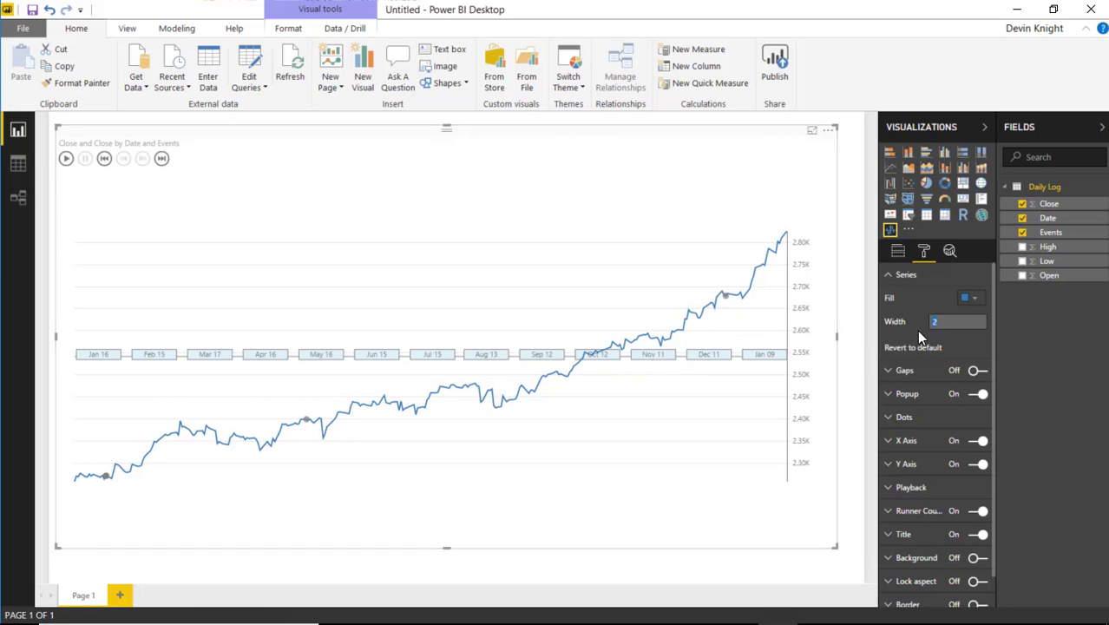
key("Return")
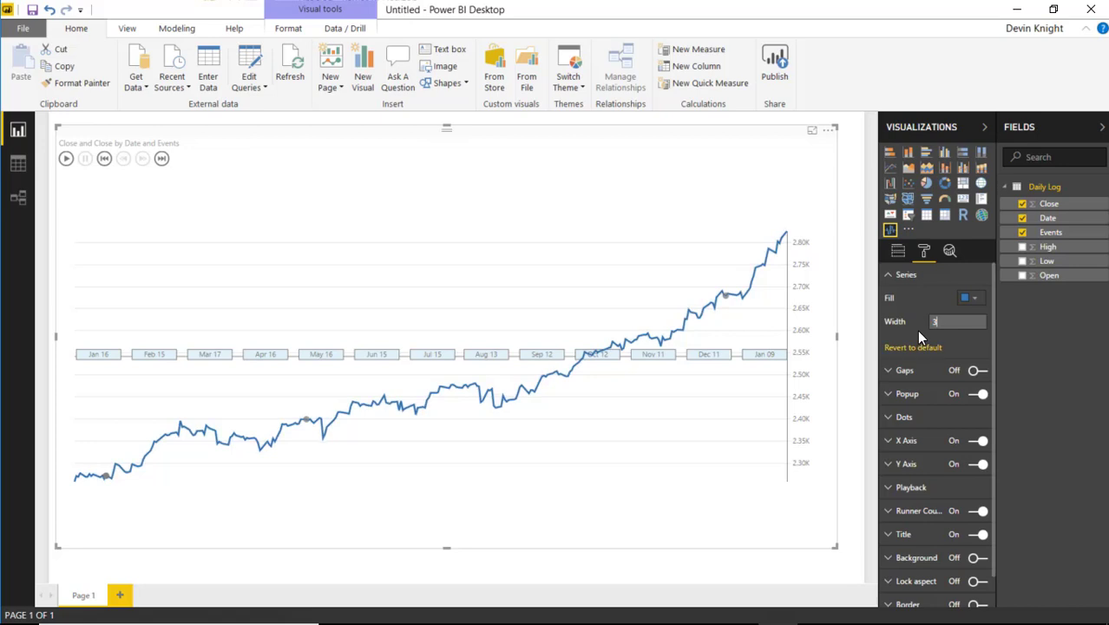
left_click(935, 322)
left_click(887, 282)
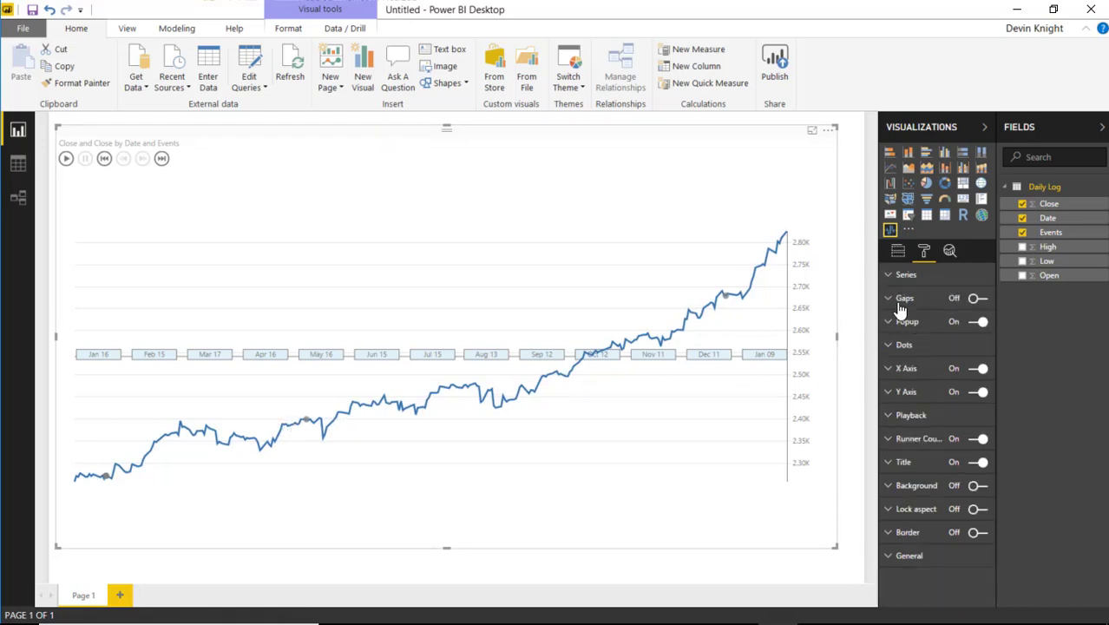
left_click(959, 299)
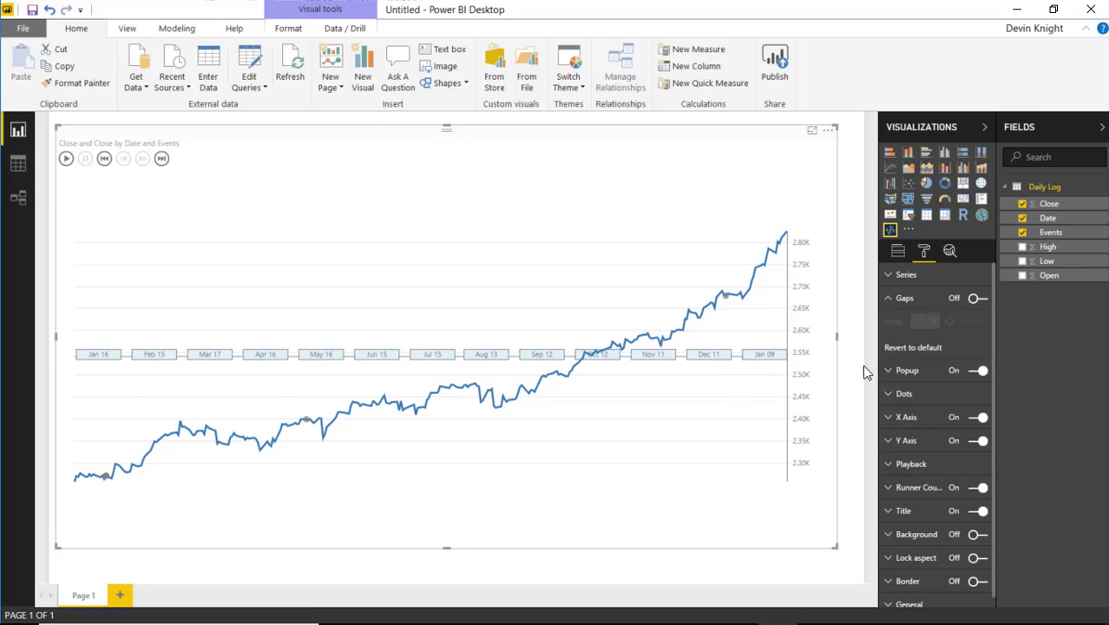
left_click(977, 298)
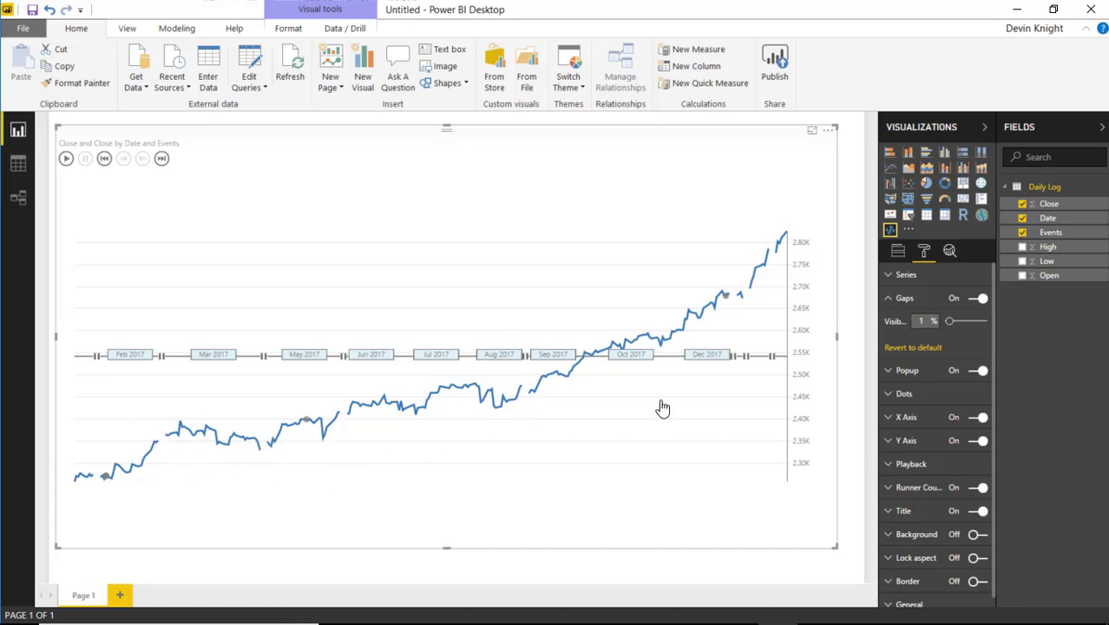
left_click_drag(953, 321, 976, 321)
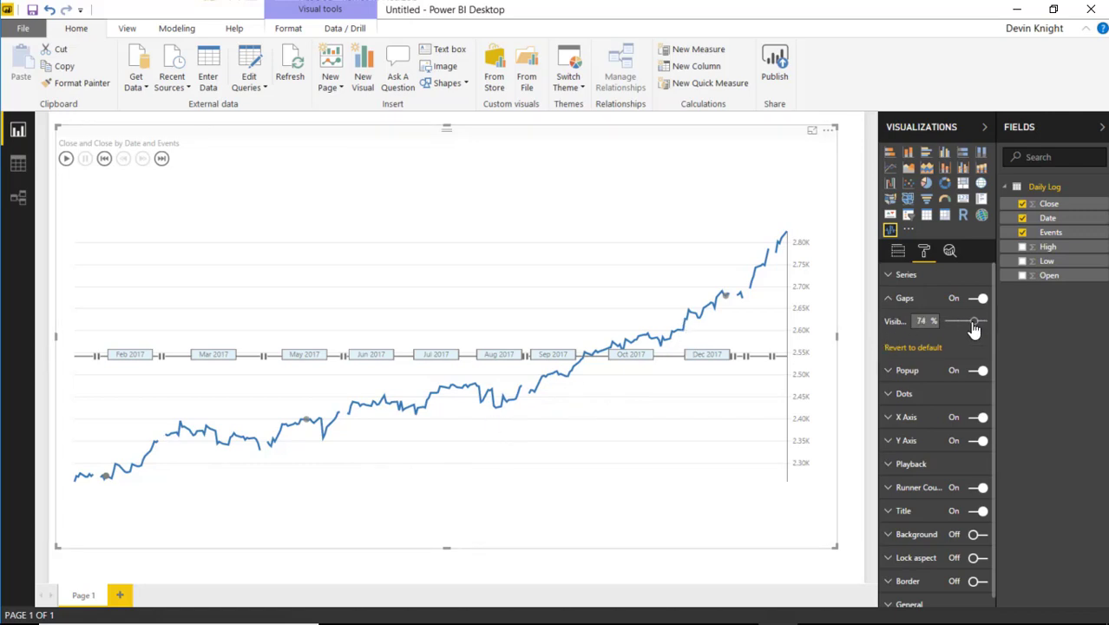
left_click(979, 299)
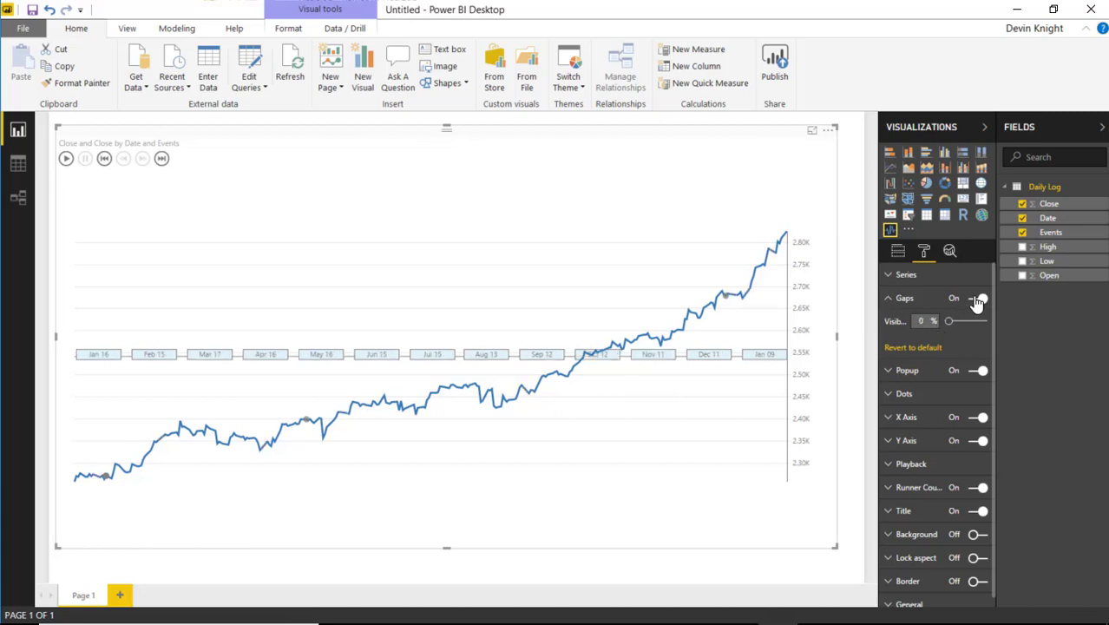
left_click(883, 302)
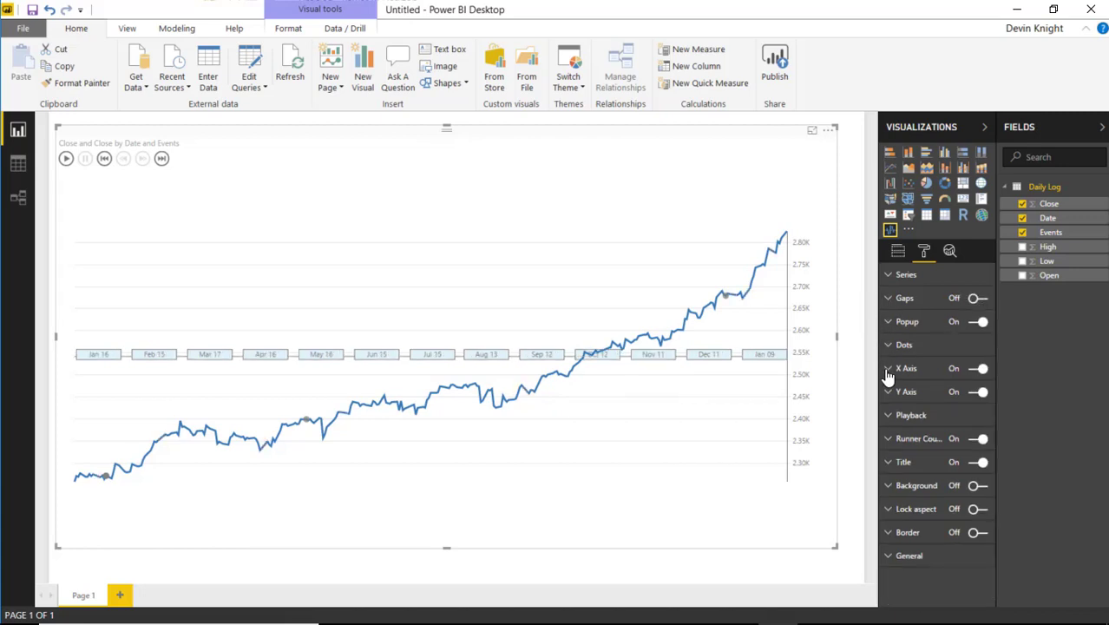
Step: Set the Popup text size to 13, replaying the chart from the start to preview it
left_click(889, 323)
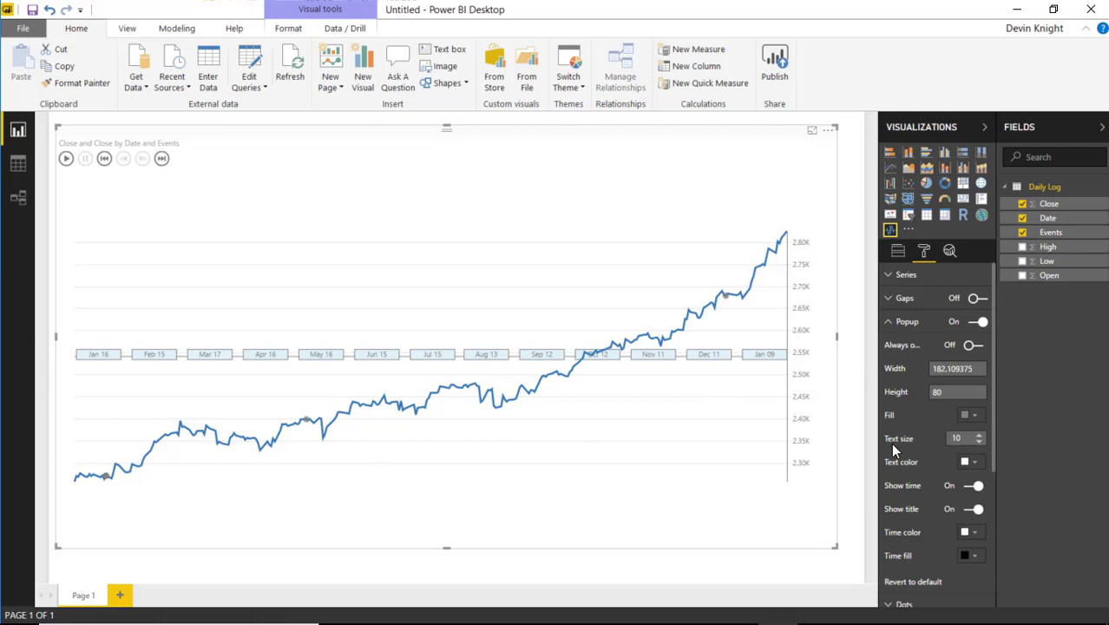
scroll(918, 455, "down", 1)
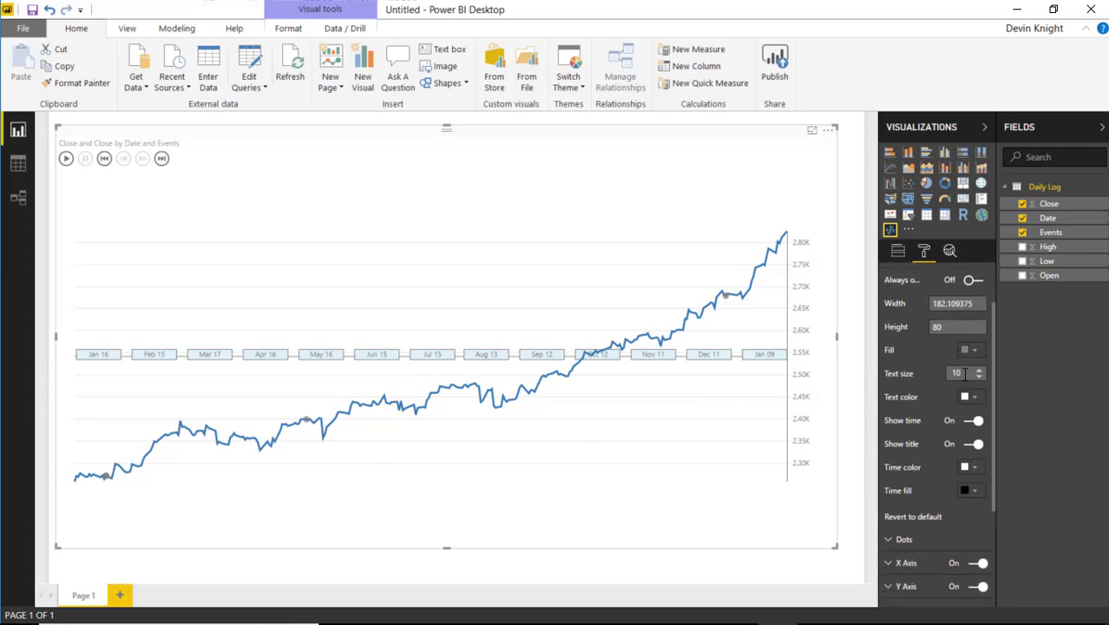
left_click(105, 160)
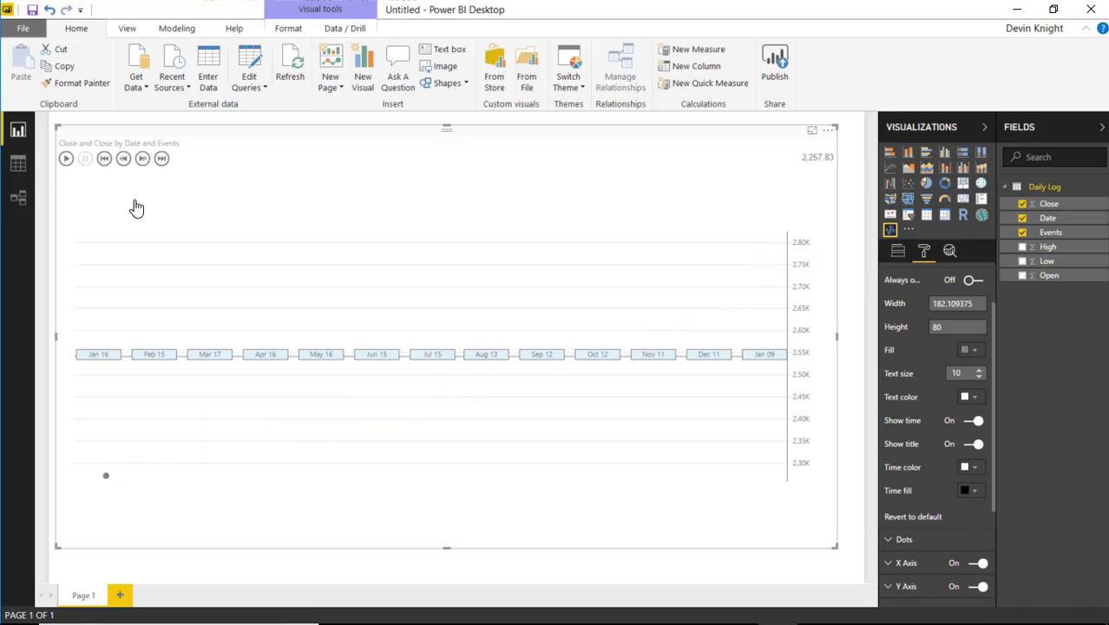
left_click(66, 158)
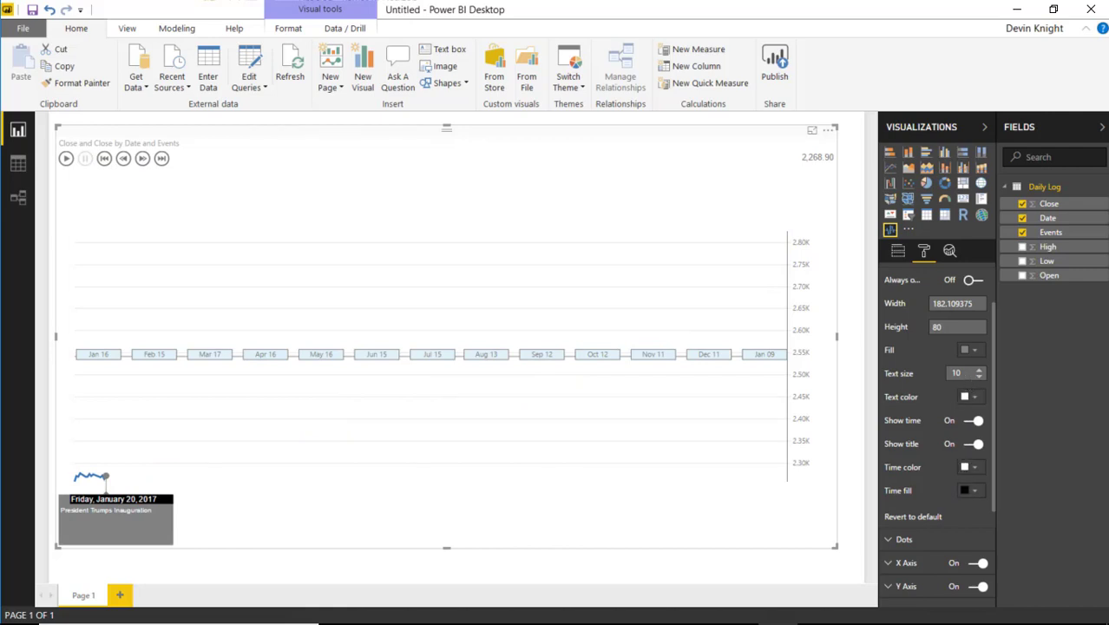
key("Up")
key("Up")
key("Up")
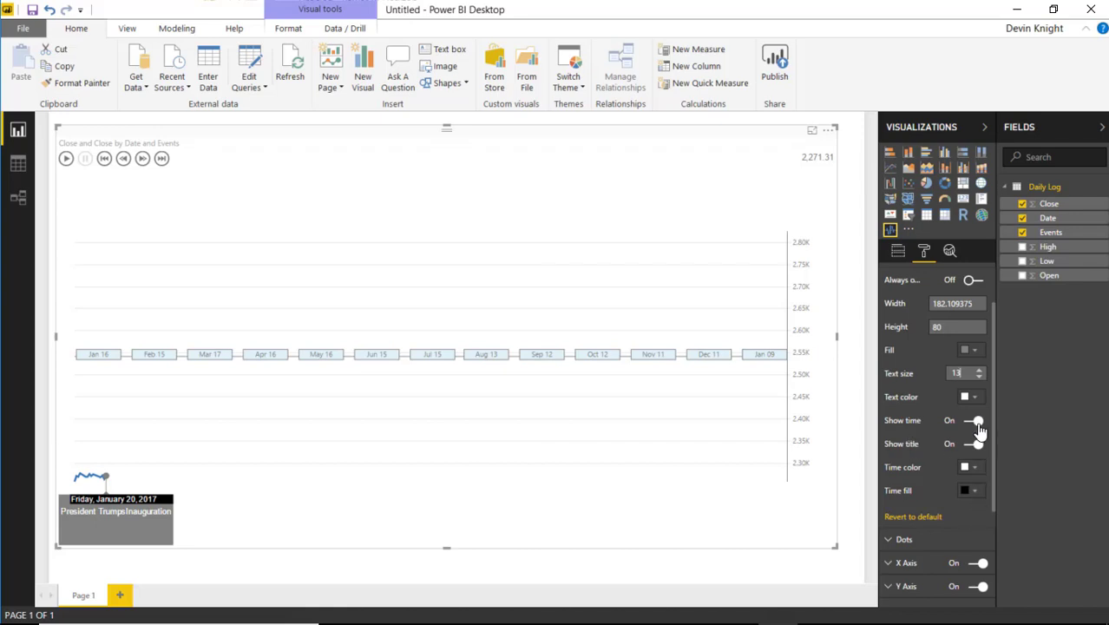
Step: Give the popup's Time fill a mauve colour and collapse the Popup settings
left_click(972, 490)
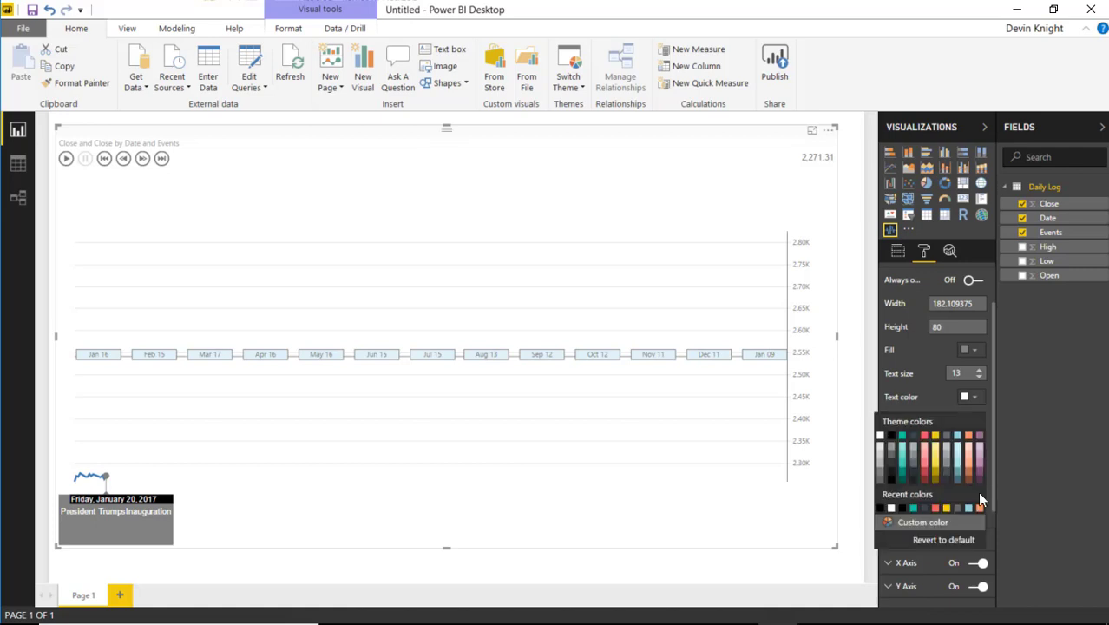
left_click(979, 464)
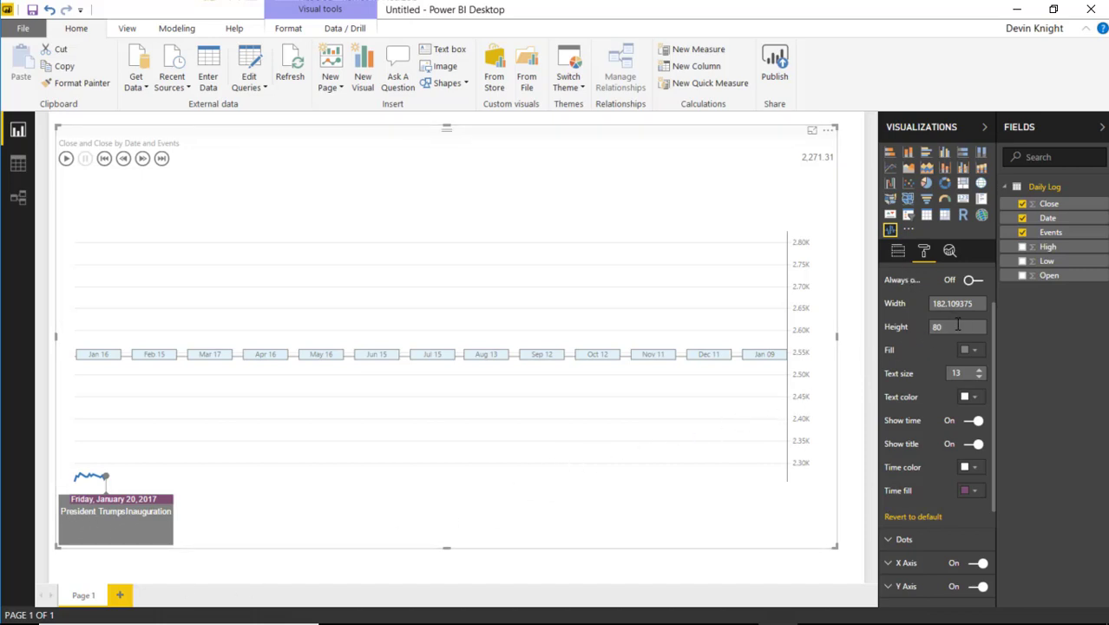
scroll(924, 345, "up", 1)
left_click(893, 322)
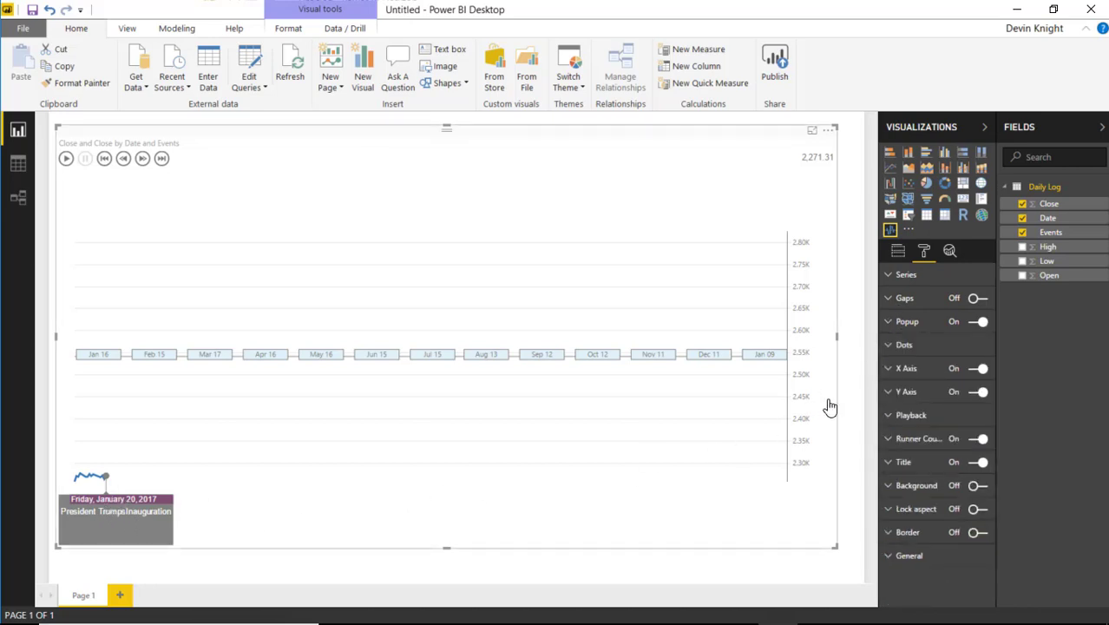
Step: Adjust the event Dots settings, including transparency, with playback jumped to the end
left_click(904, 345)
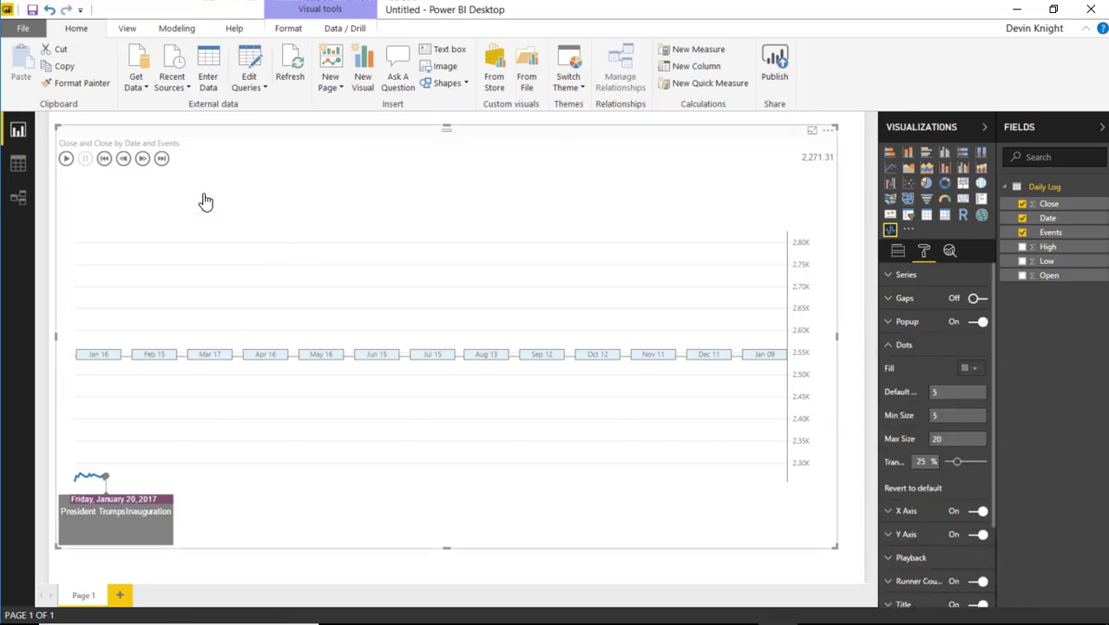
left_click(161, 158)
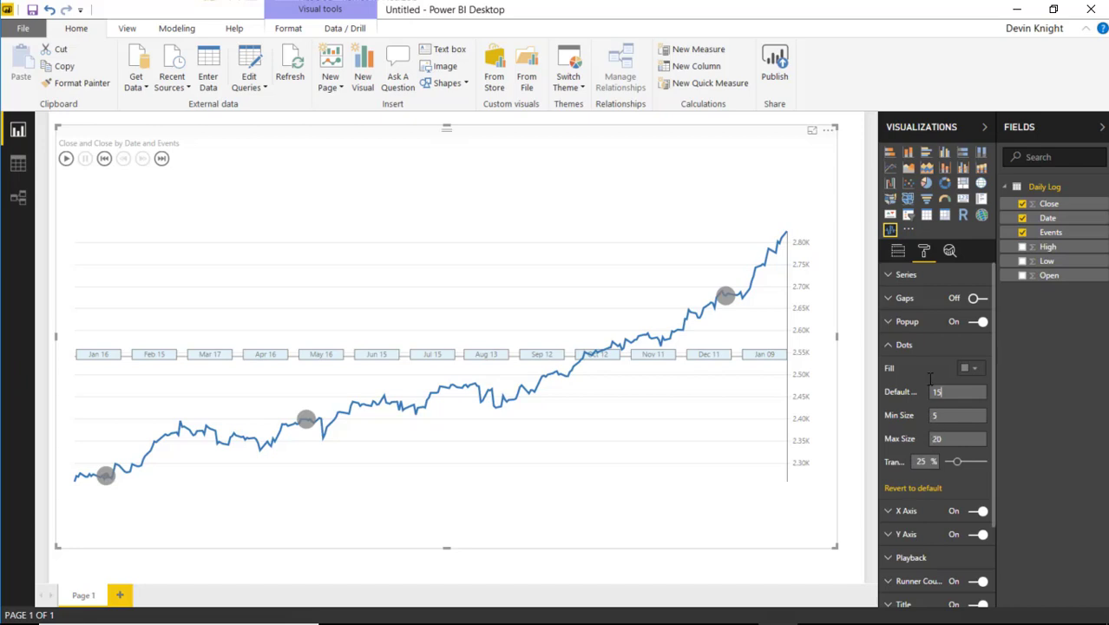
left_click(898, 251)
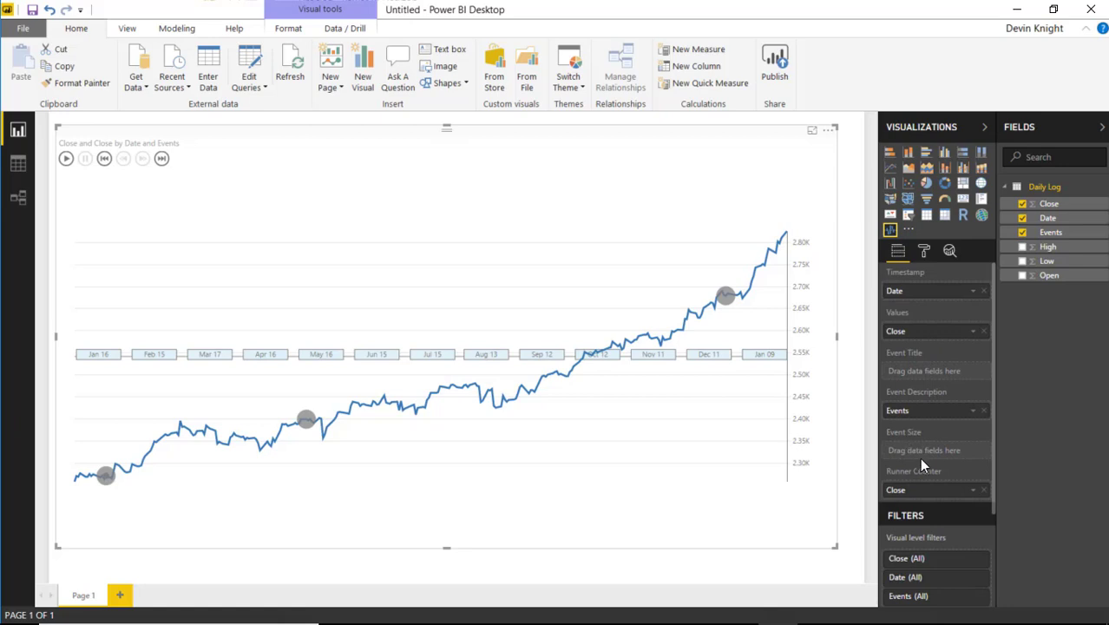
left_click(923, 251)
left_click(890, 346)
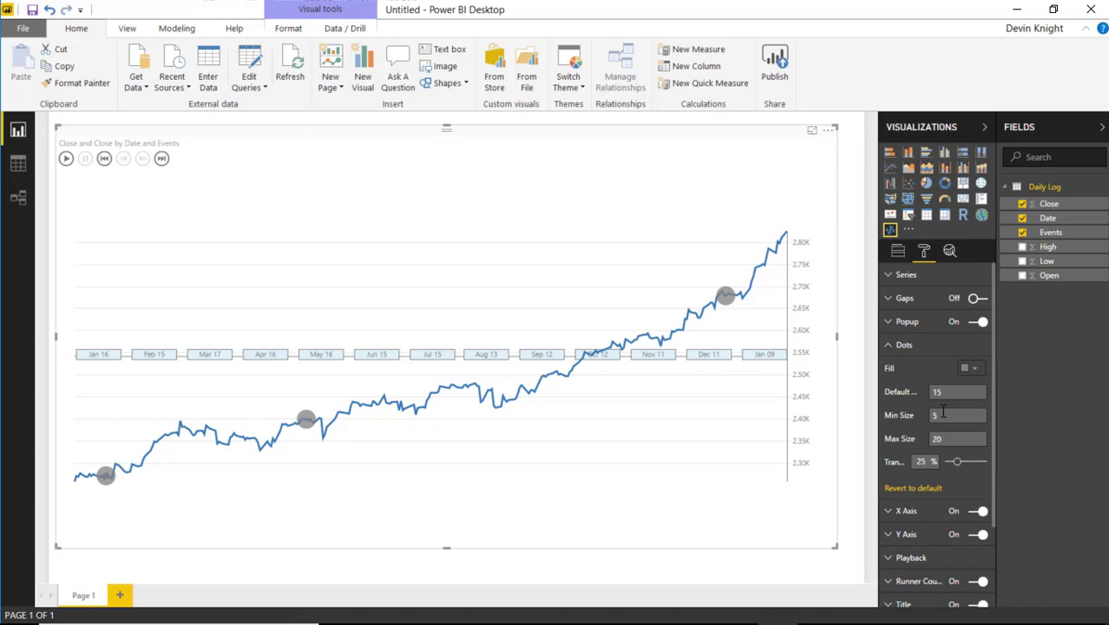
mouse_move(960, 469)
left_mouse_down()
mouse_move(979, 469)
mouse_move(960, 466)
left_mouse_up()
Step: Move the pulse chart's x-axis labels to the bottom position
left_click(894, 345)
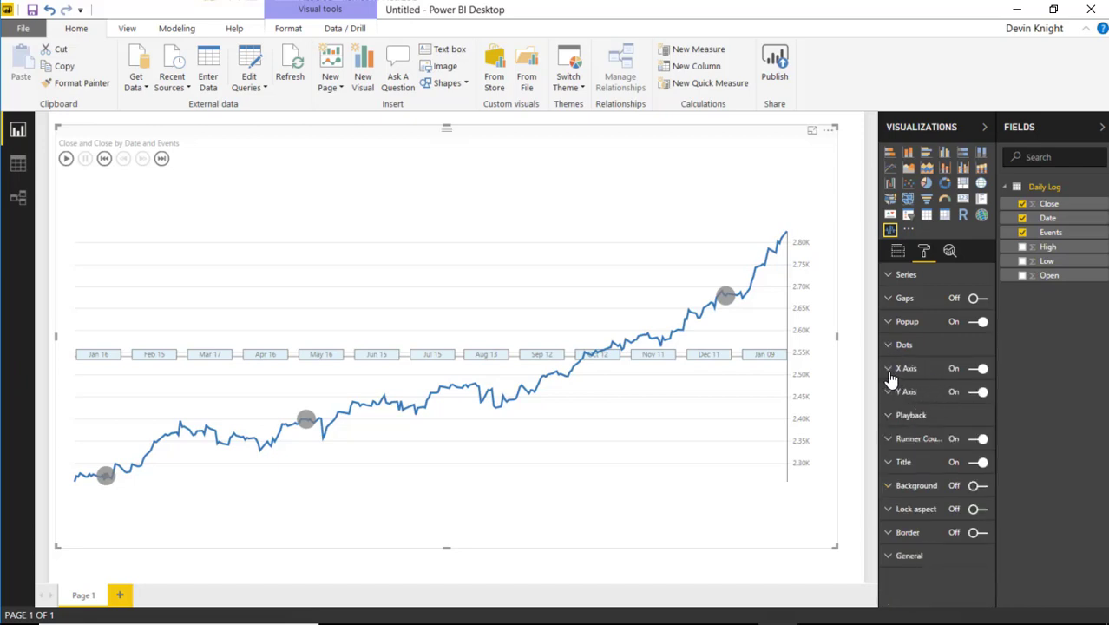
left_click(894, 368)
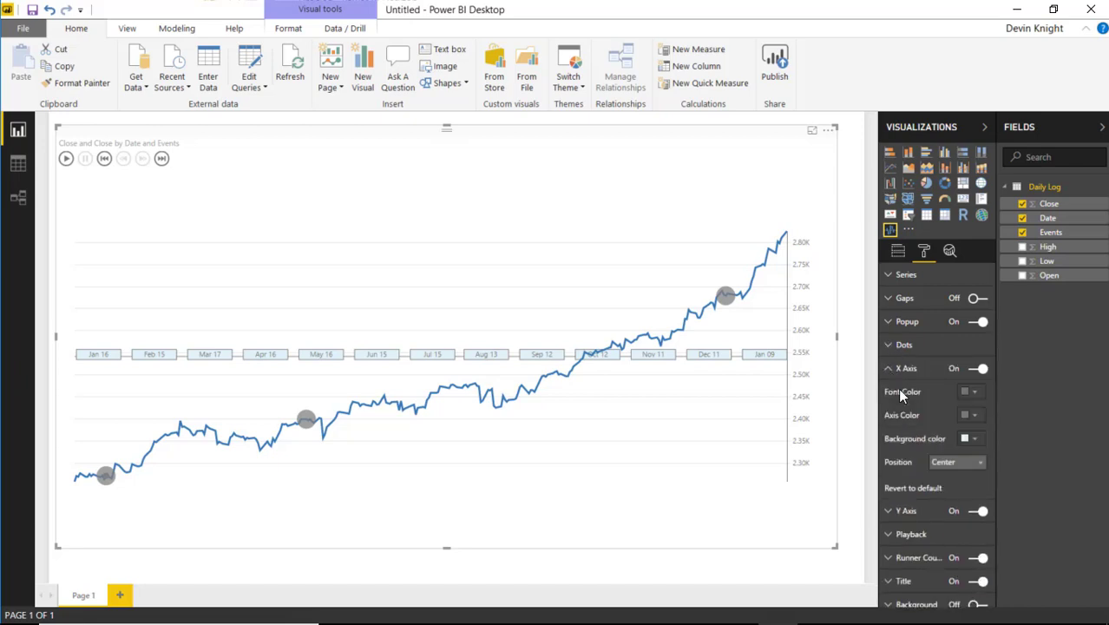
left_click(891, 512)
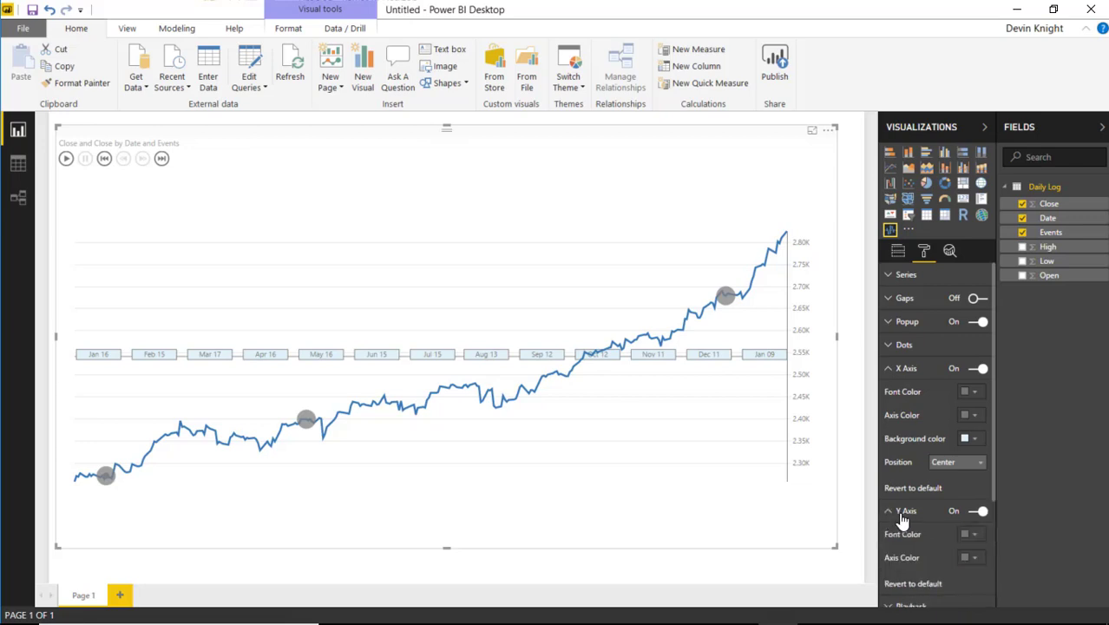
scroll(903, 509, "down", 1)
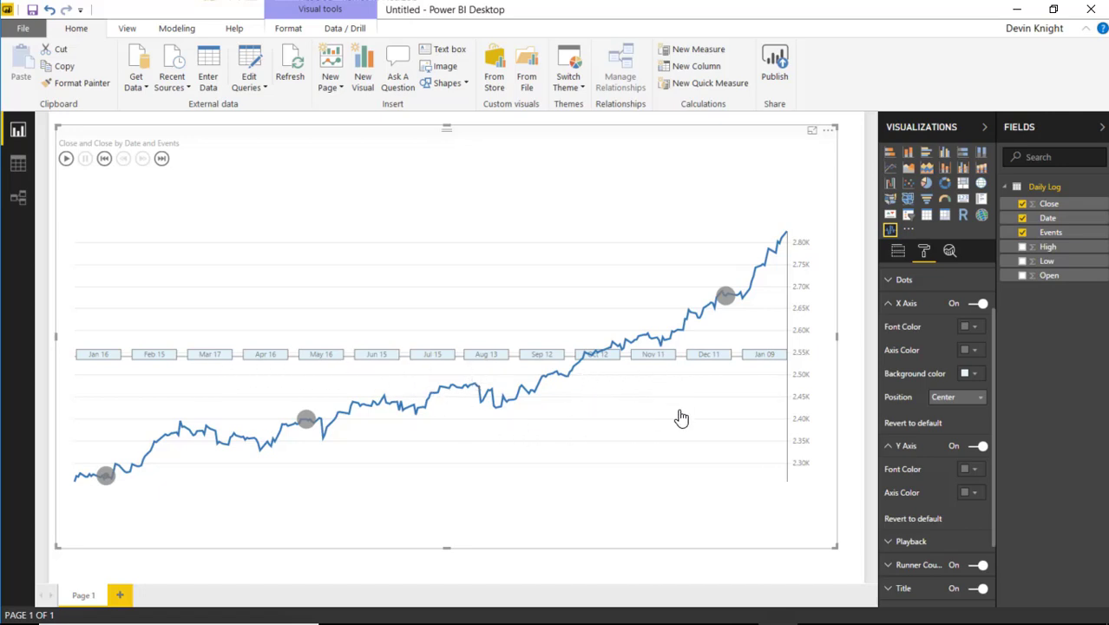
left_click(954, 397)
left_click(946, 427)
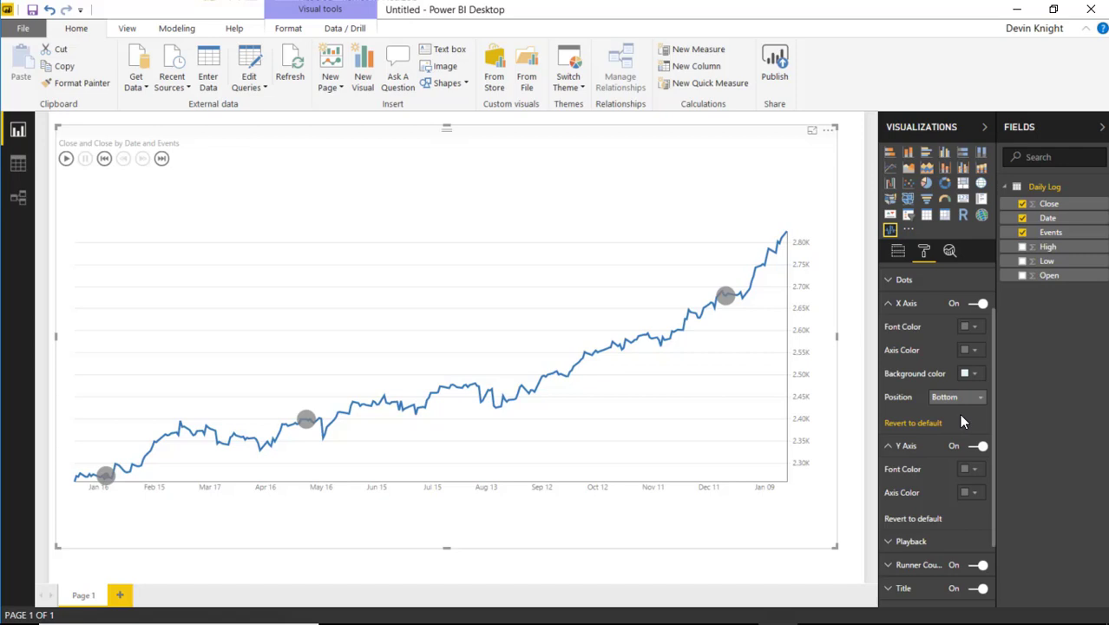
Step: Set the x-axis font colour and axis line colour to black
left_click(970, 326)
left_click(888, 357)
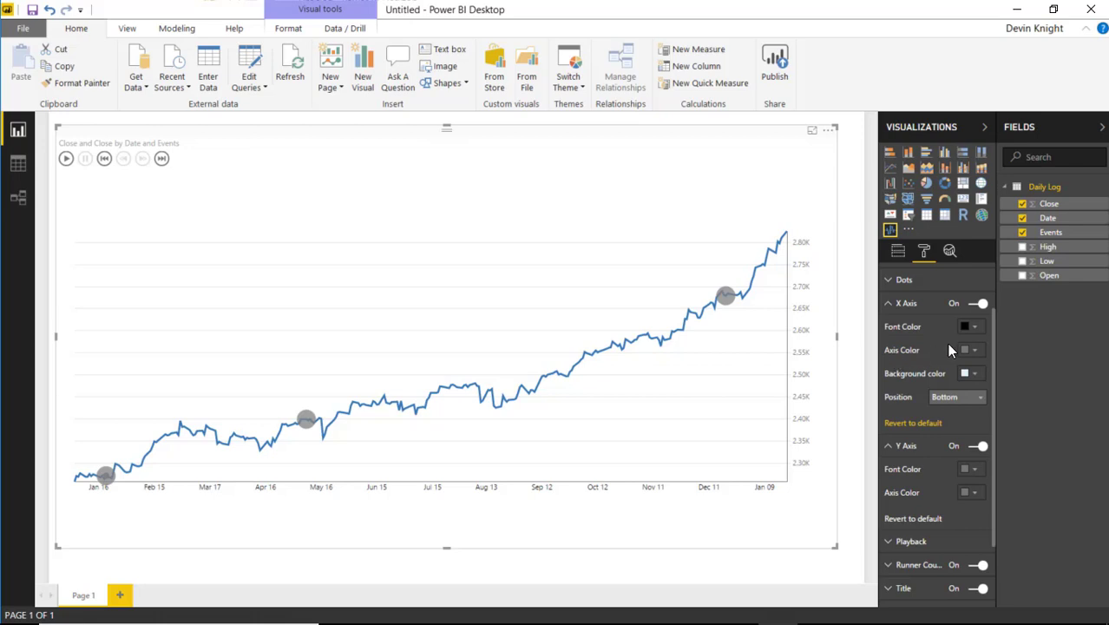
left_click(969, 349)
left_click(894, 382)
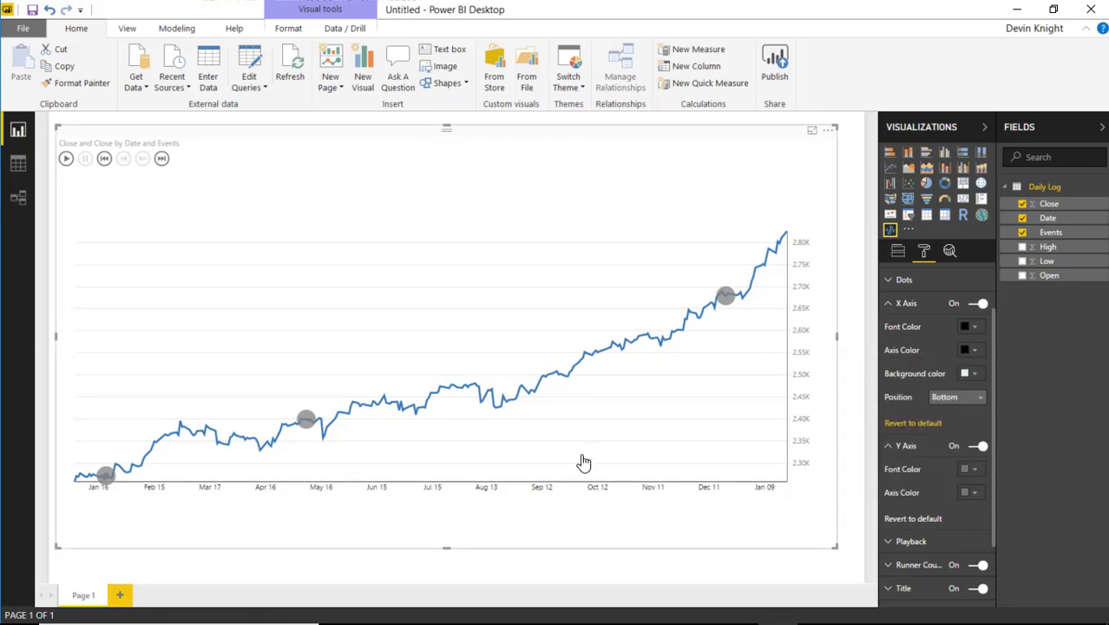
left_click(888, 303)
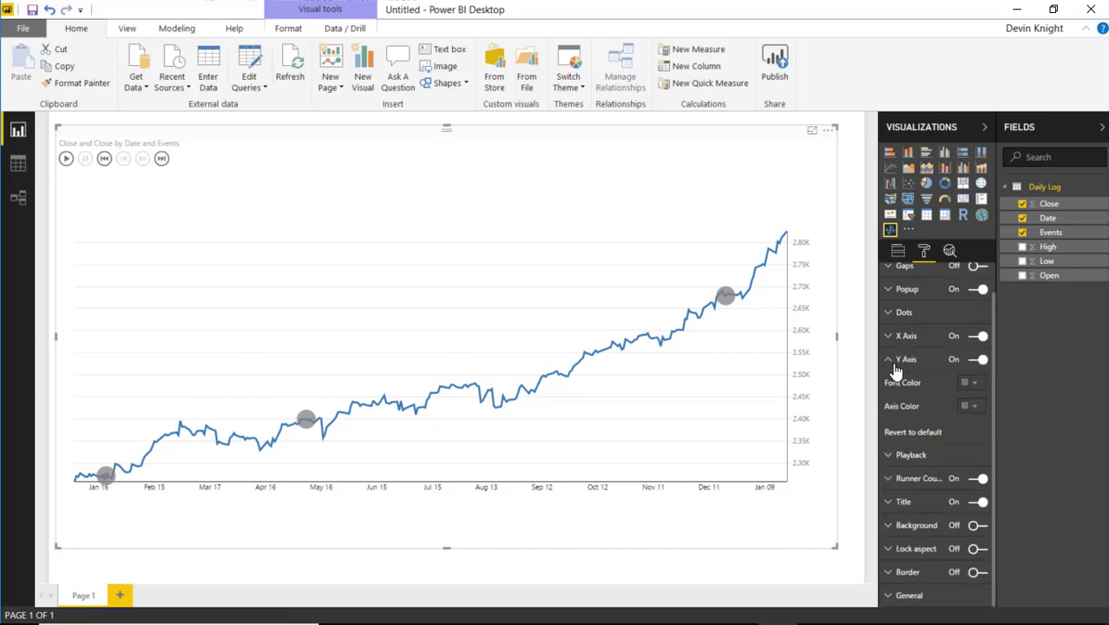
Step: Set the y-axis font colour and axis line colour to black
left_click(973, 383)
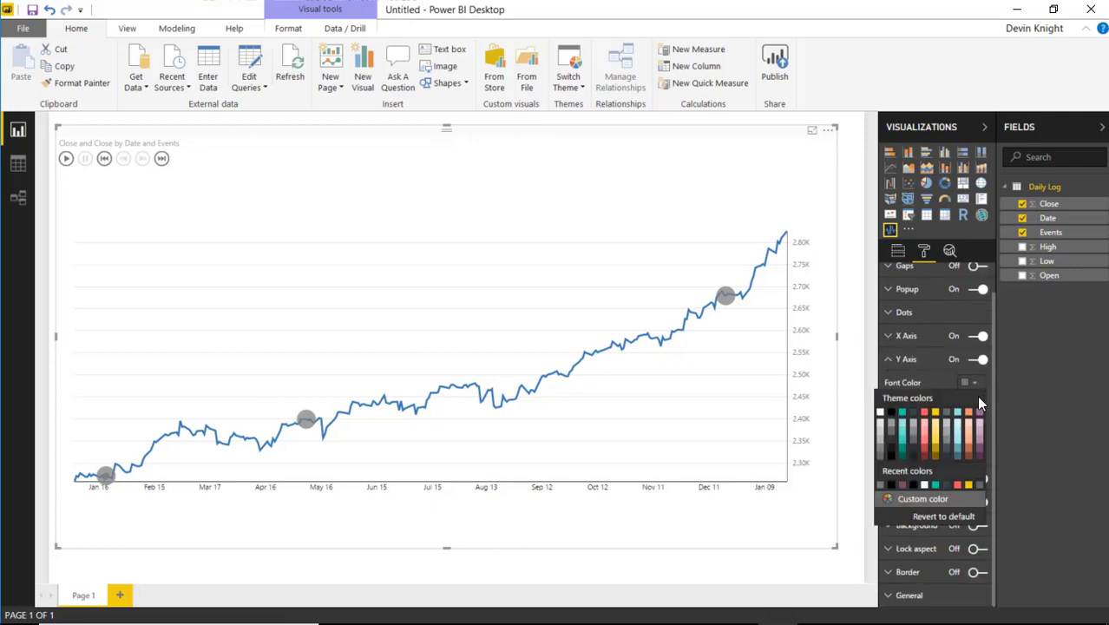
left_click(896, 416)
left_click(971, 408)
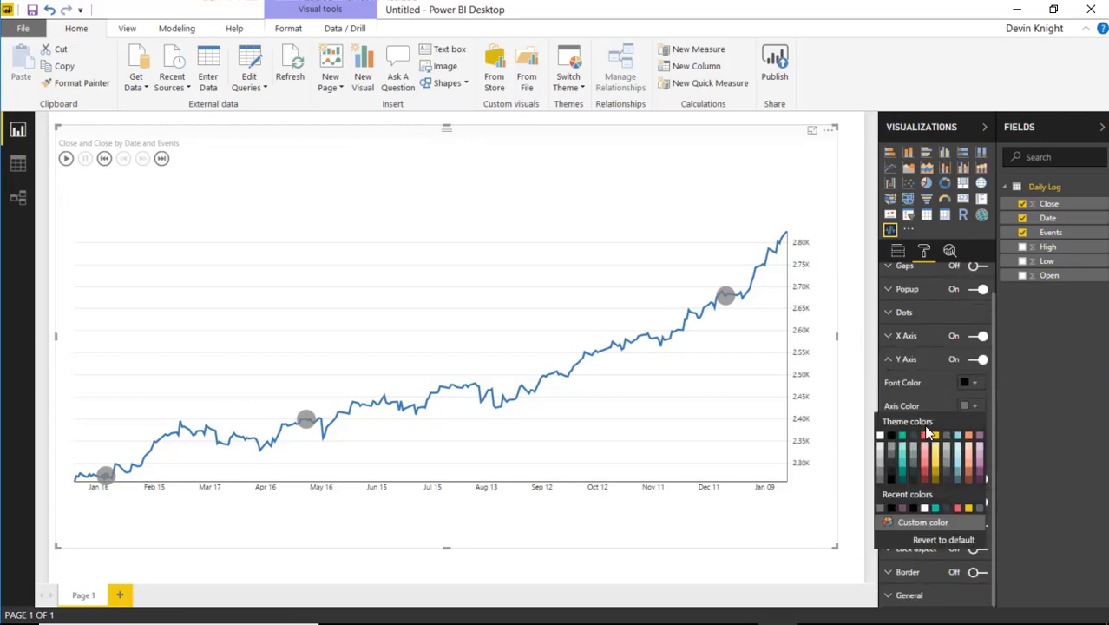
left_click(894, 439)
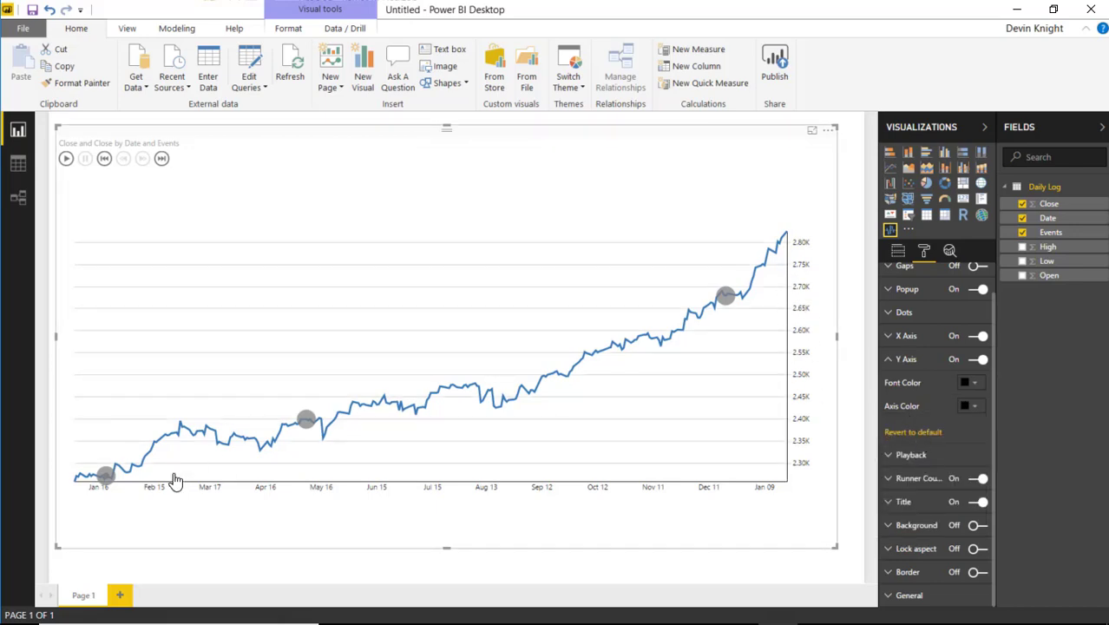
left_click(889, 359)
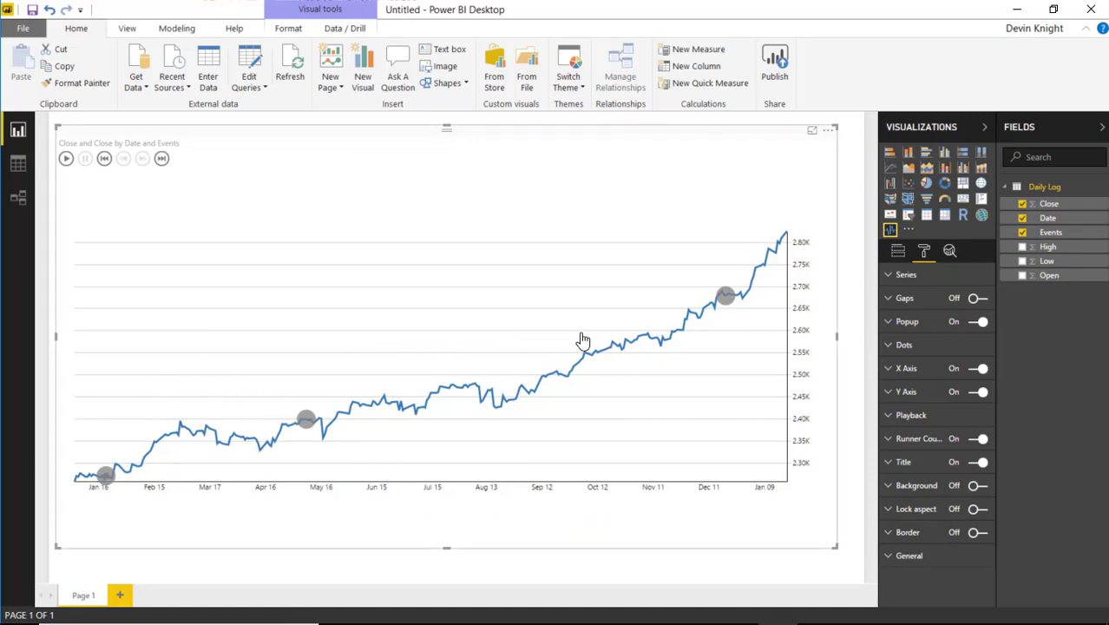
Step: Turn on Autoplay and Repeat in Playback and restart the chart animation
left_click(894, 417)
scroll(922, 456, "down", 3)
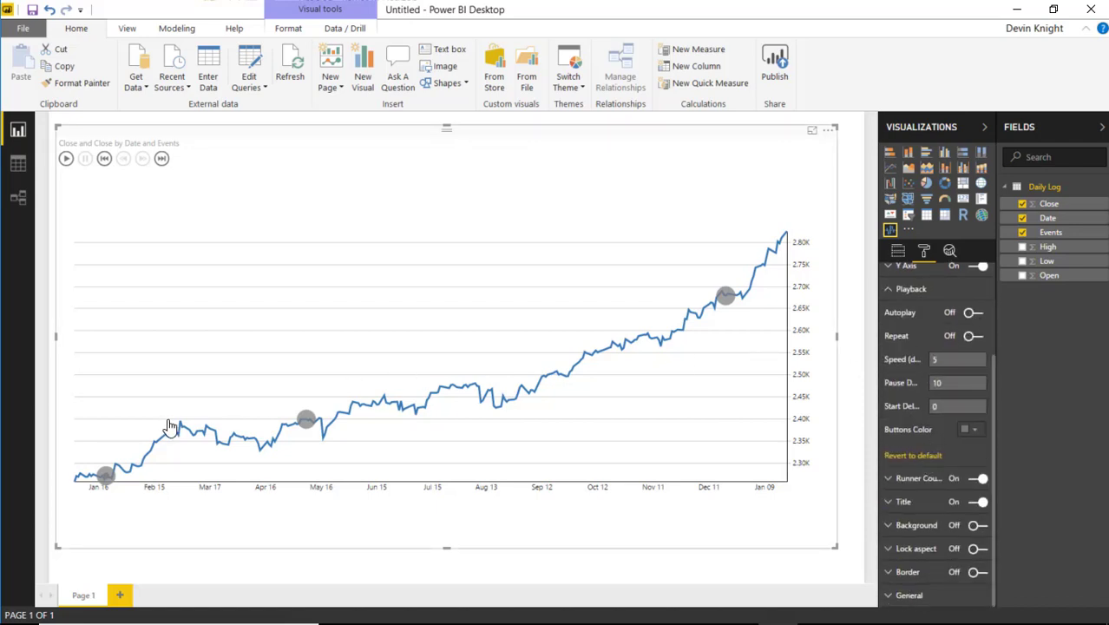
left_click(972, 312)
left_click(972, 336)
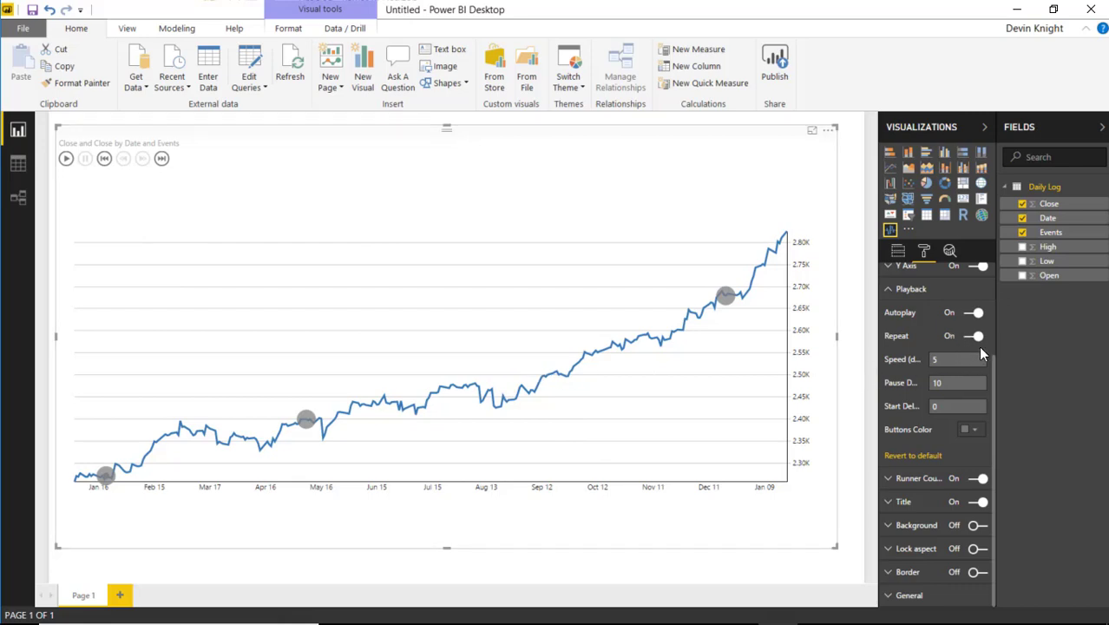
left_click(67, 160)
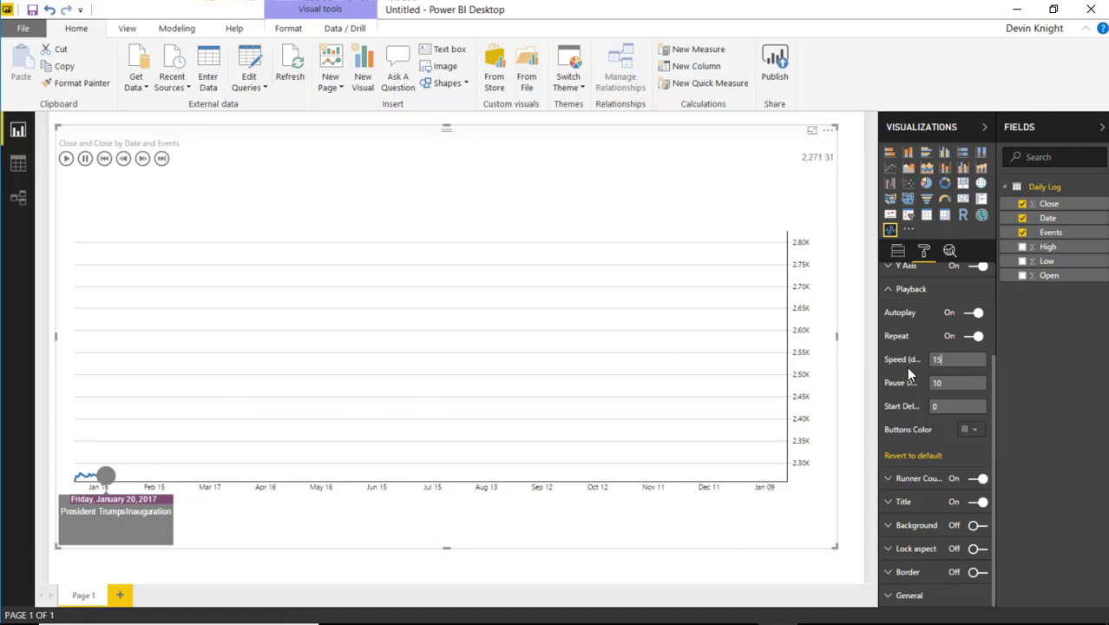
Step: Set the playback Speed to 15 and the Pause Duration to 5
left_click(953, 382)
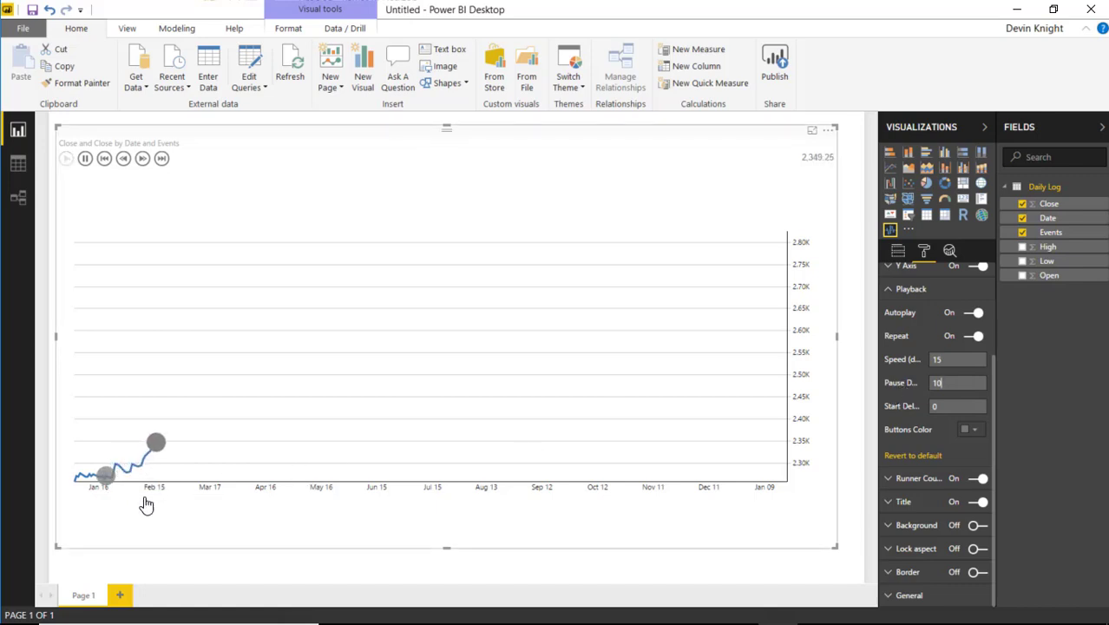
left_click(959, 380)
left_click_drag(959, 380, 900, 388)
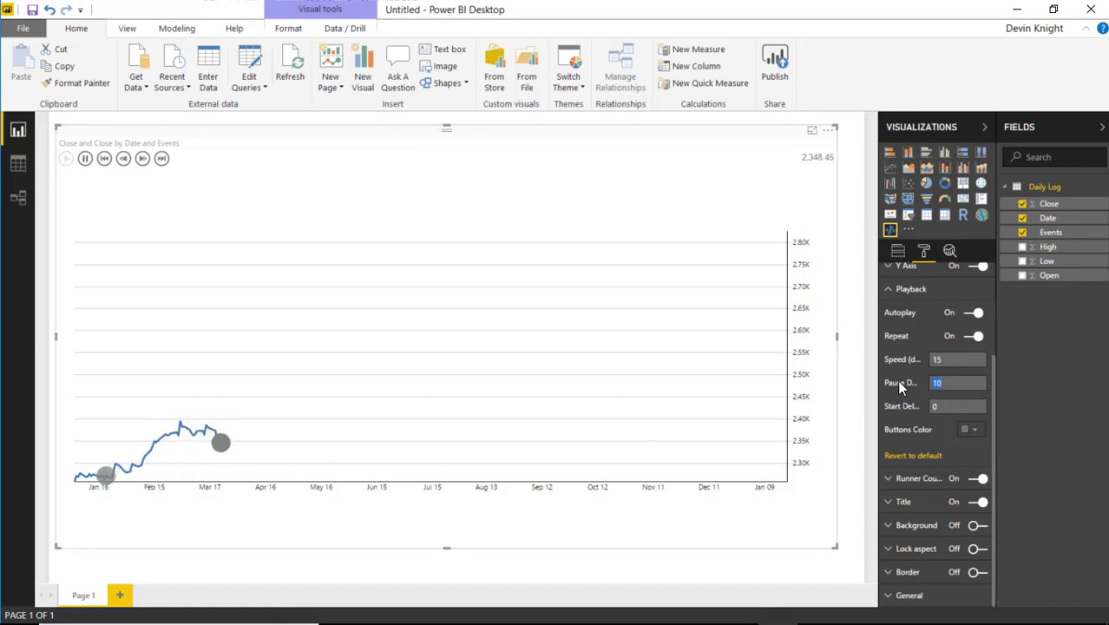
type("5")
key("Tab")
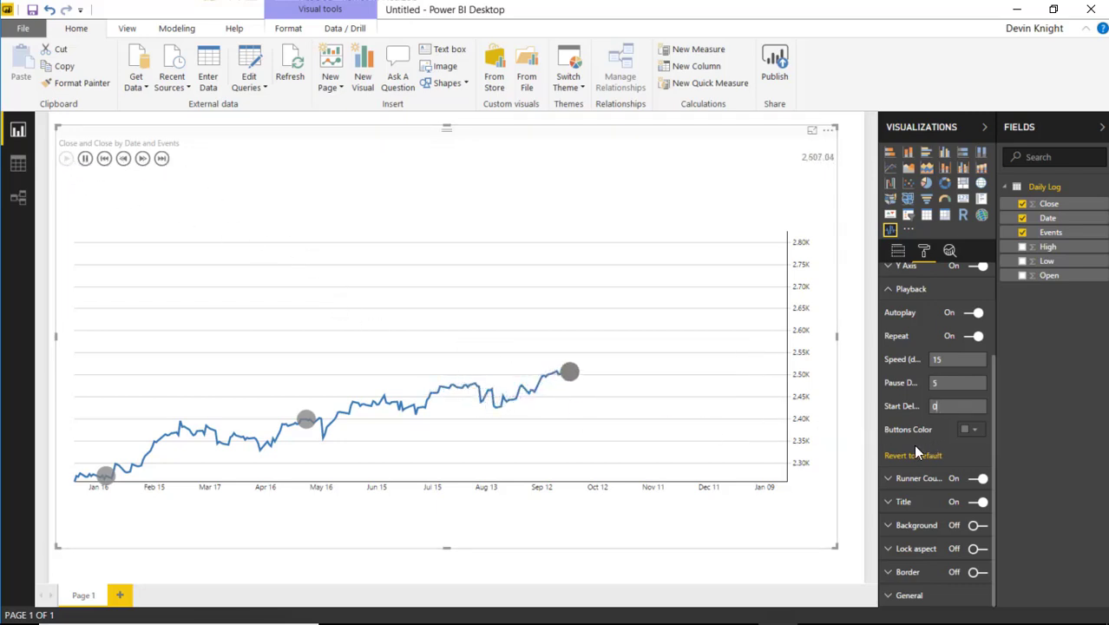
Step: Change the Playback Buttons Color to red
left_click(984, 435)
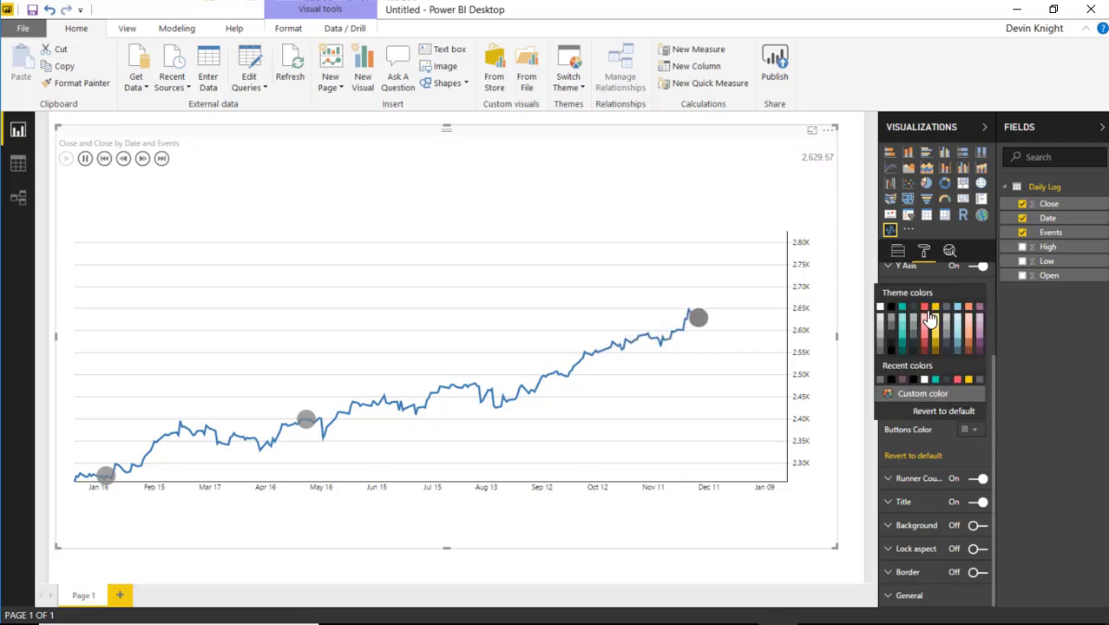
left_click(926, 311)
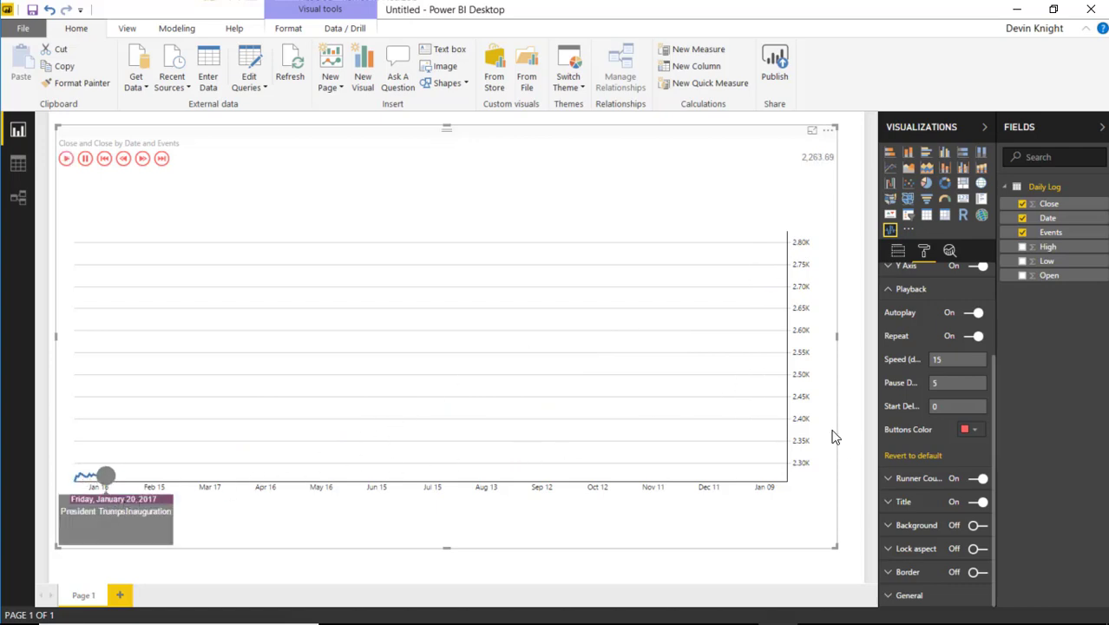
left_click(894, 291)
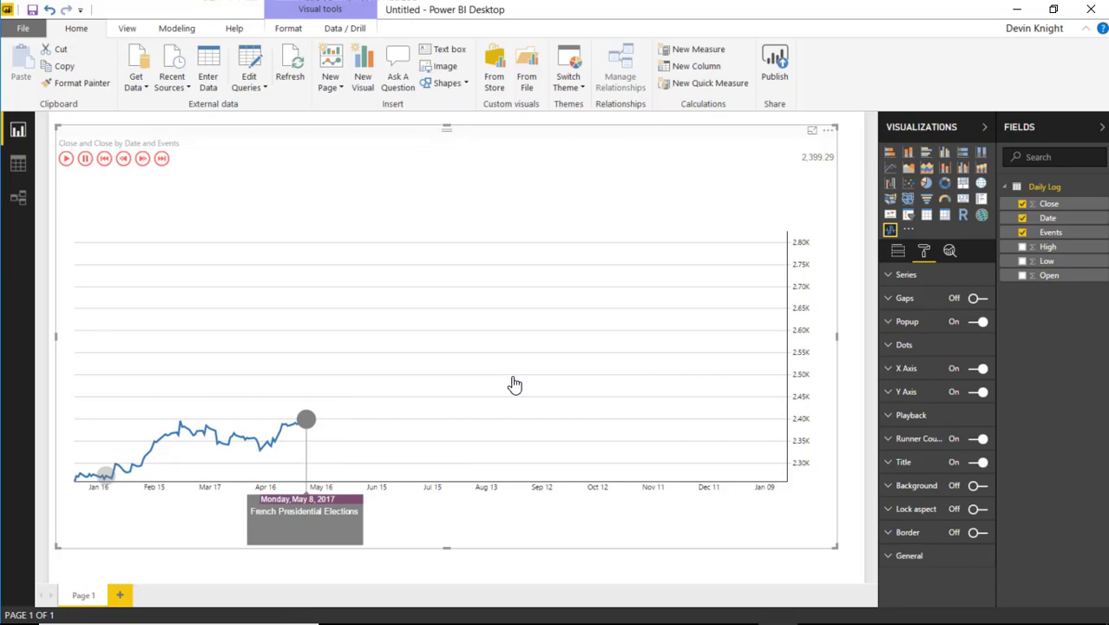
Step: Set the Runner Counter label text to 'S&P 500 -'
left_click(887, 439)
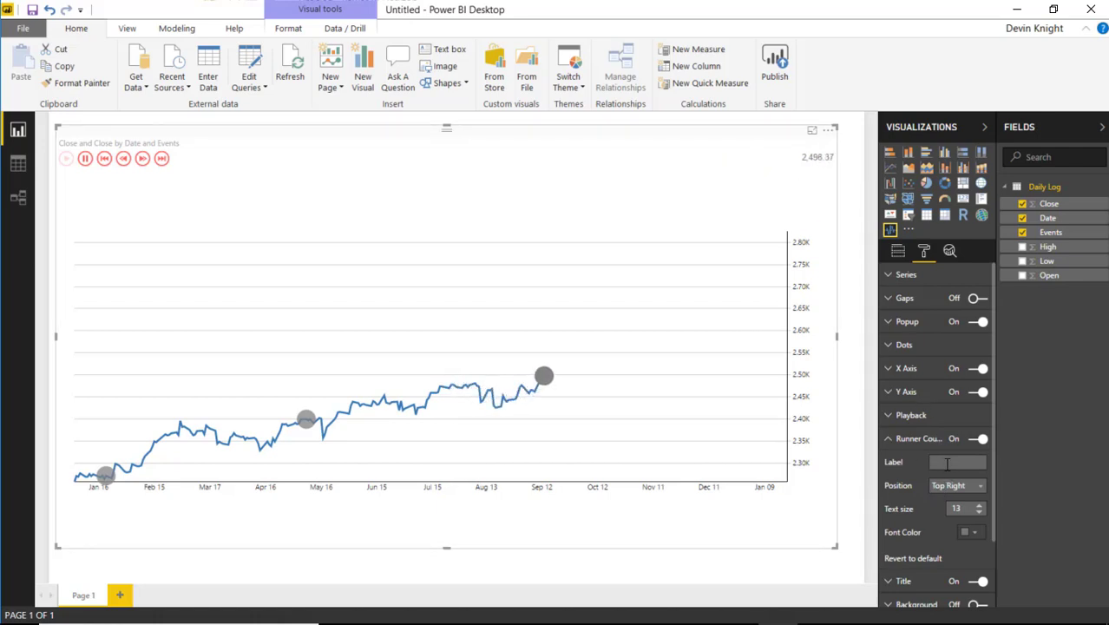
left_click(947, 463)
type("$ %")
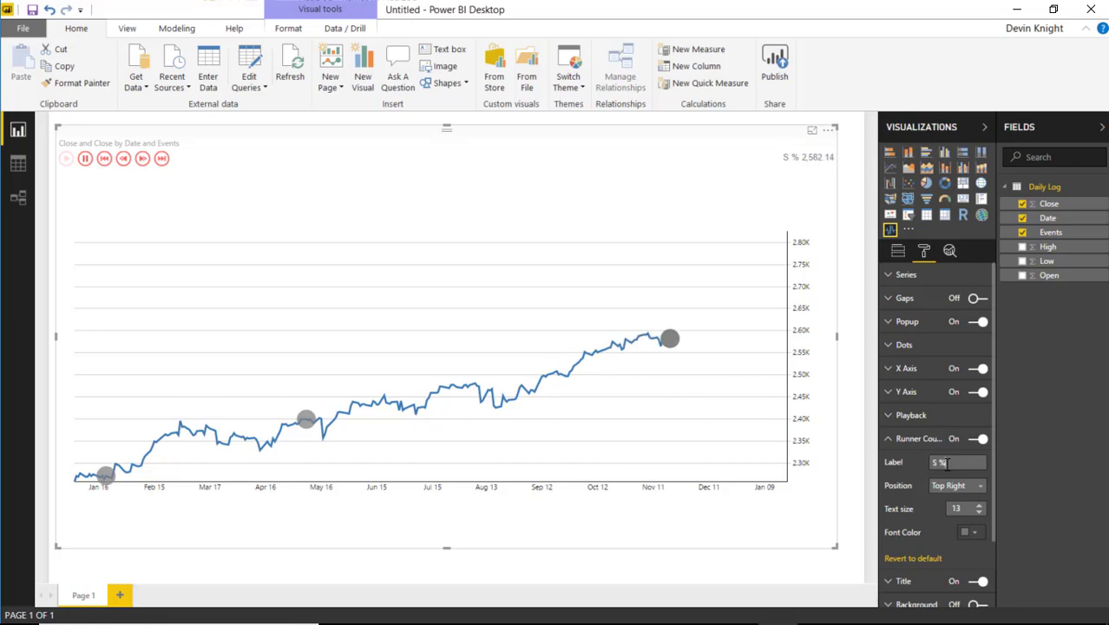
key("BackSpace")
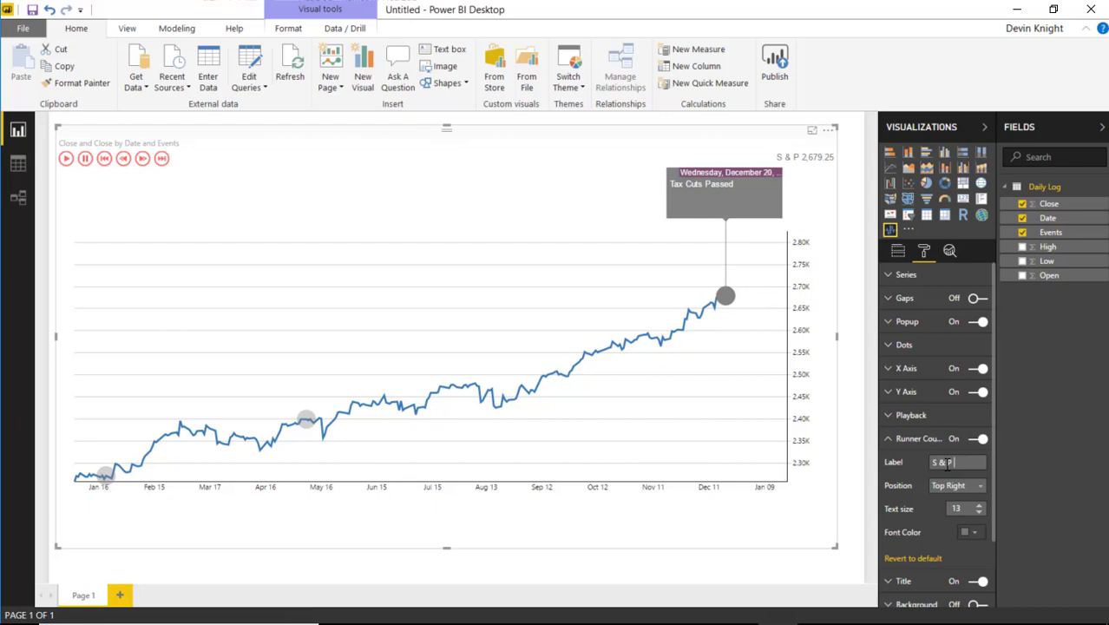
key("BackSpace")
left_click(939, 463)
key("BackSpace")
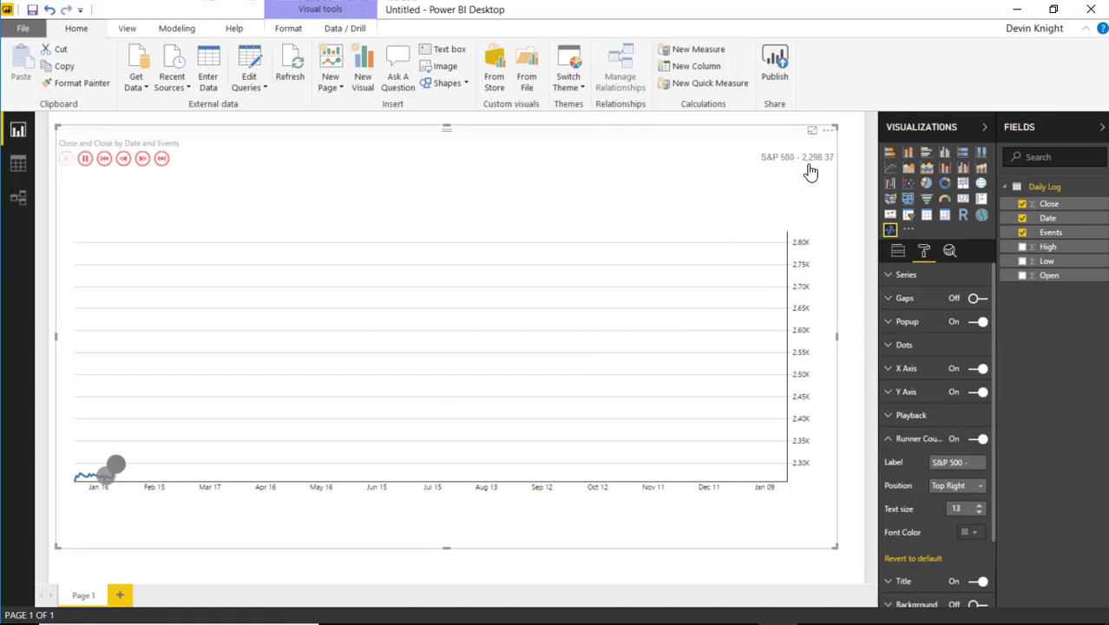
Step: Increase the runner counter text size to 18 and make its font black
left_click(979, 505)
left_click(979, 505)
left_click(979, 505)
left_click(979, 505)
left_click(979, 505)
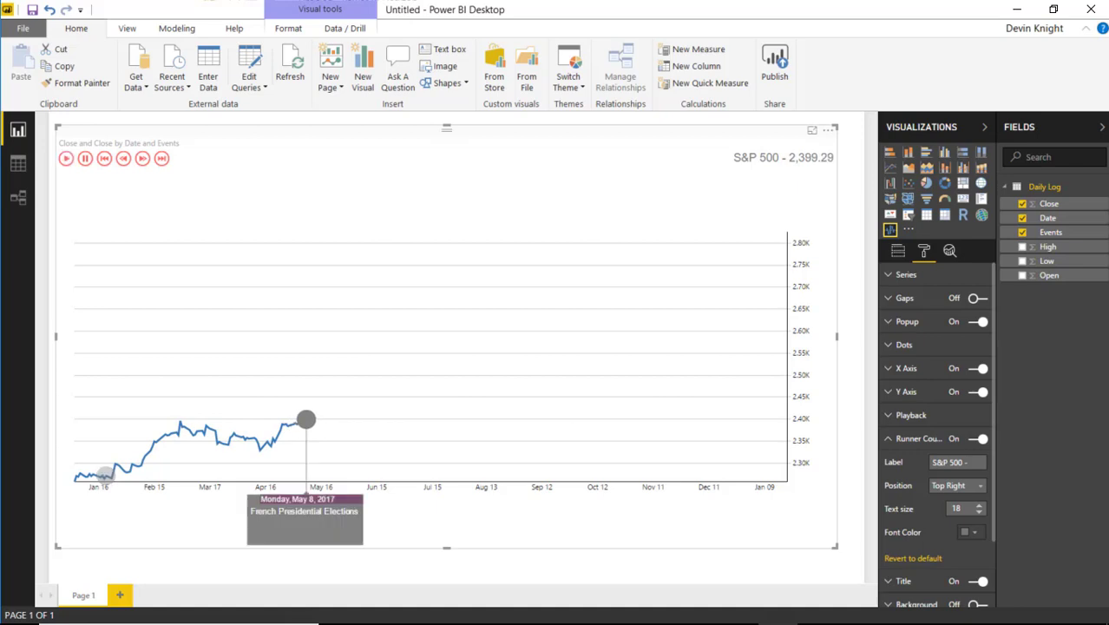
left_click(975, 533)
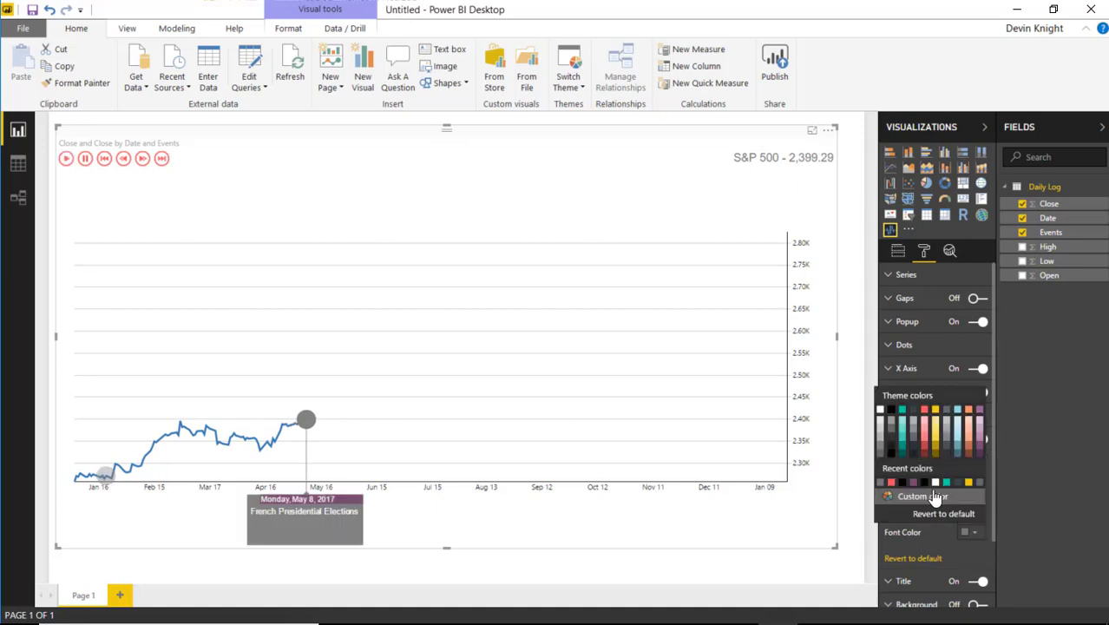
left_click(893, 414)
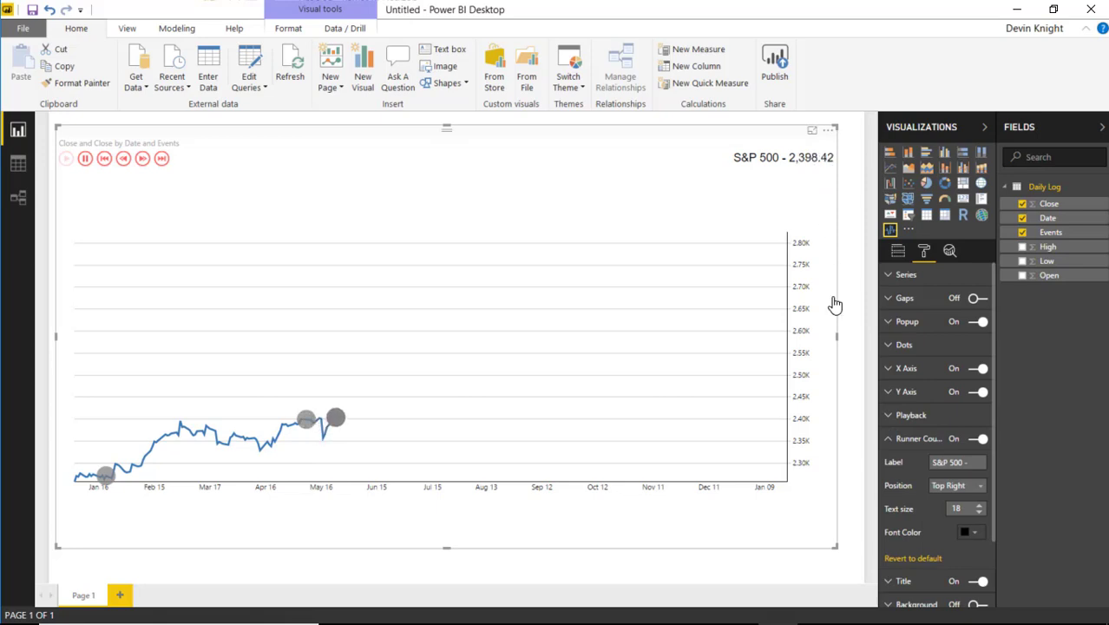
Step: Place the runner counter at the Top Right position
left_click(955, 486)
left_click(955, 502)
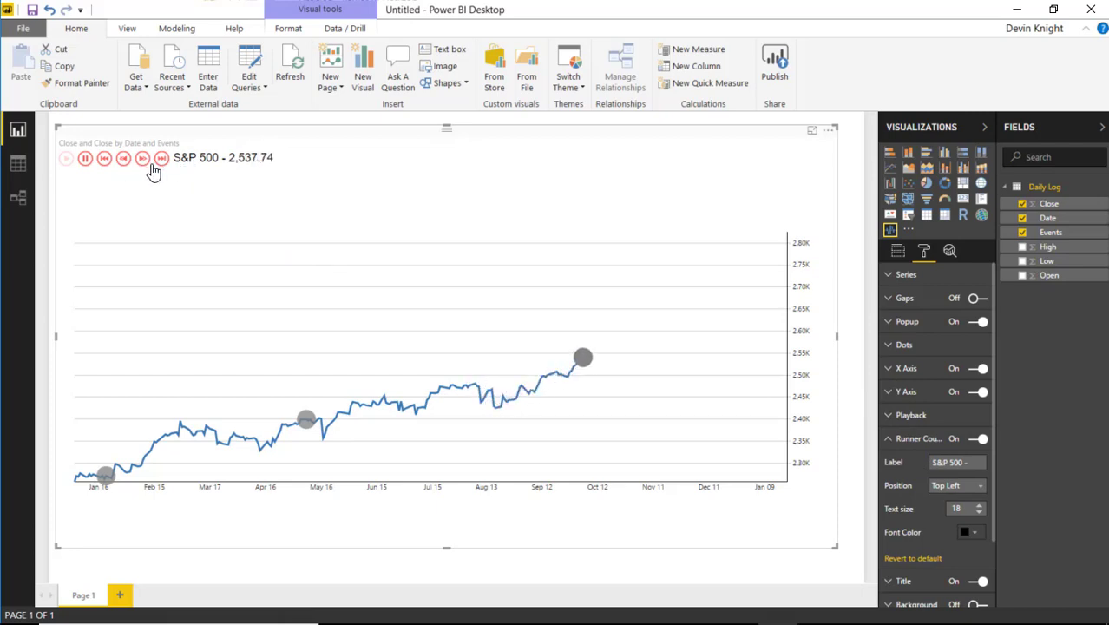
left_click(967, 489)
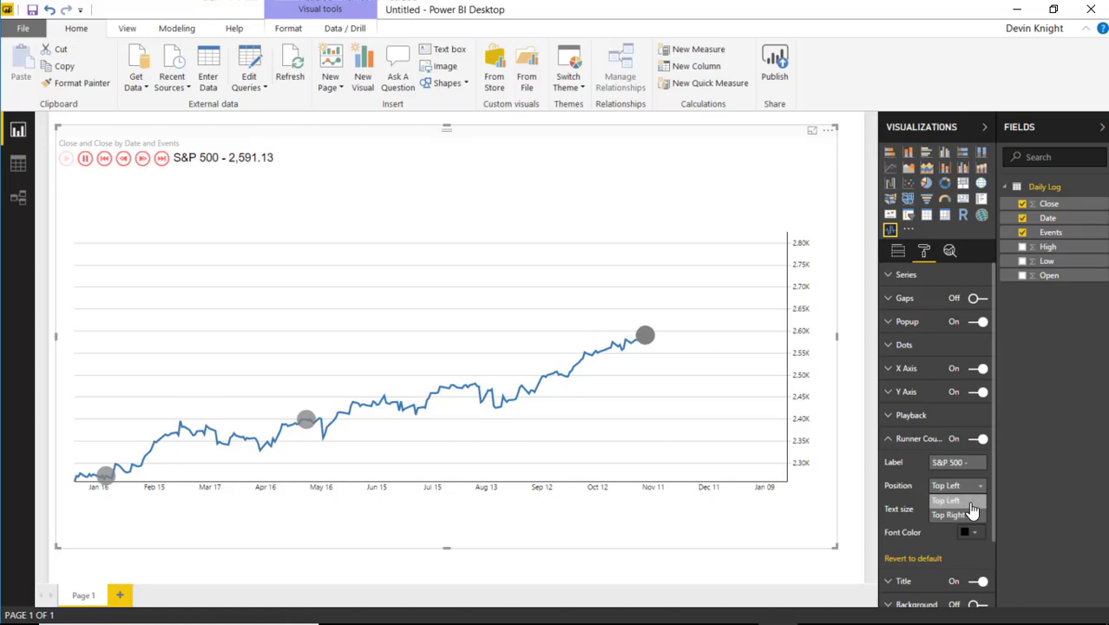
left_click(949, 514)
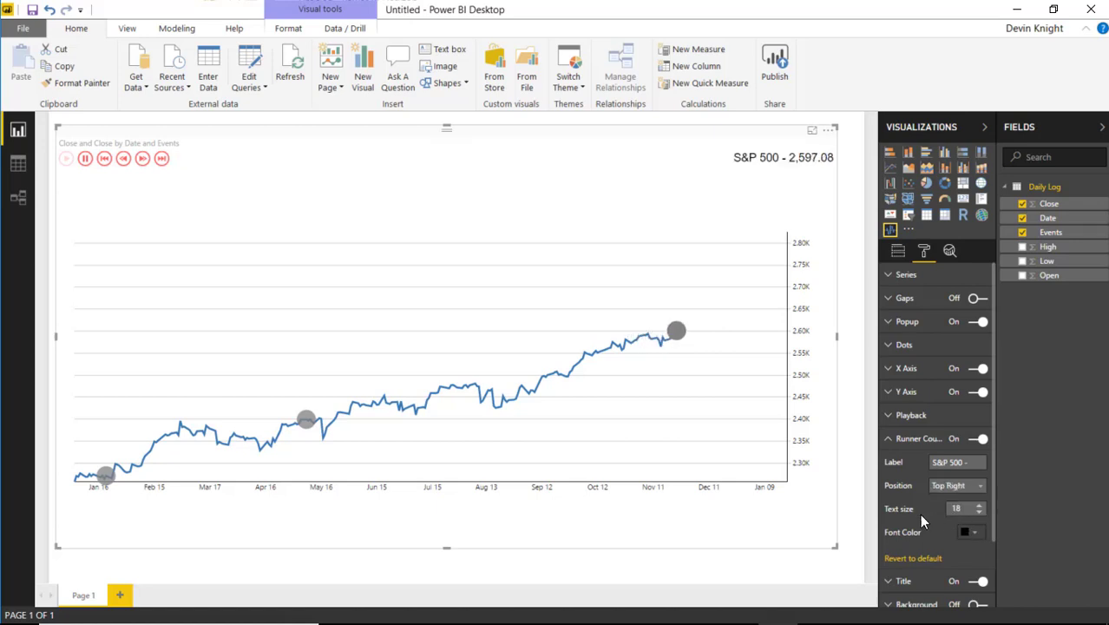
left_click(891, 440)
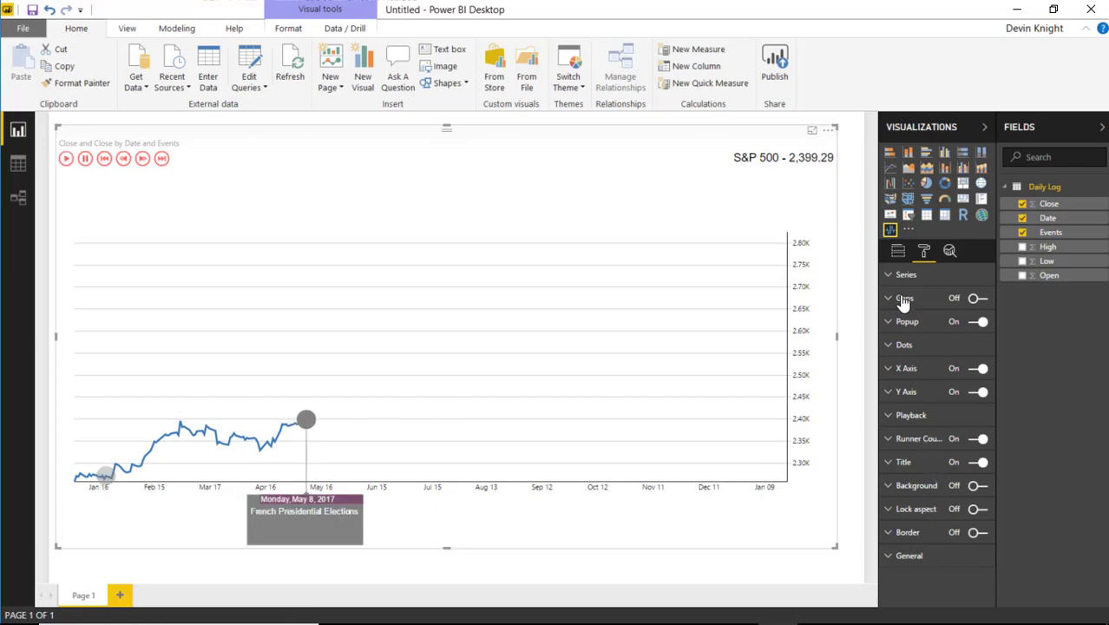
Step: Show the Pulse Chart's field assignments and pause its playback
left_click(898, 254)
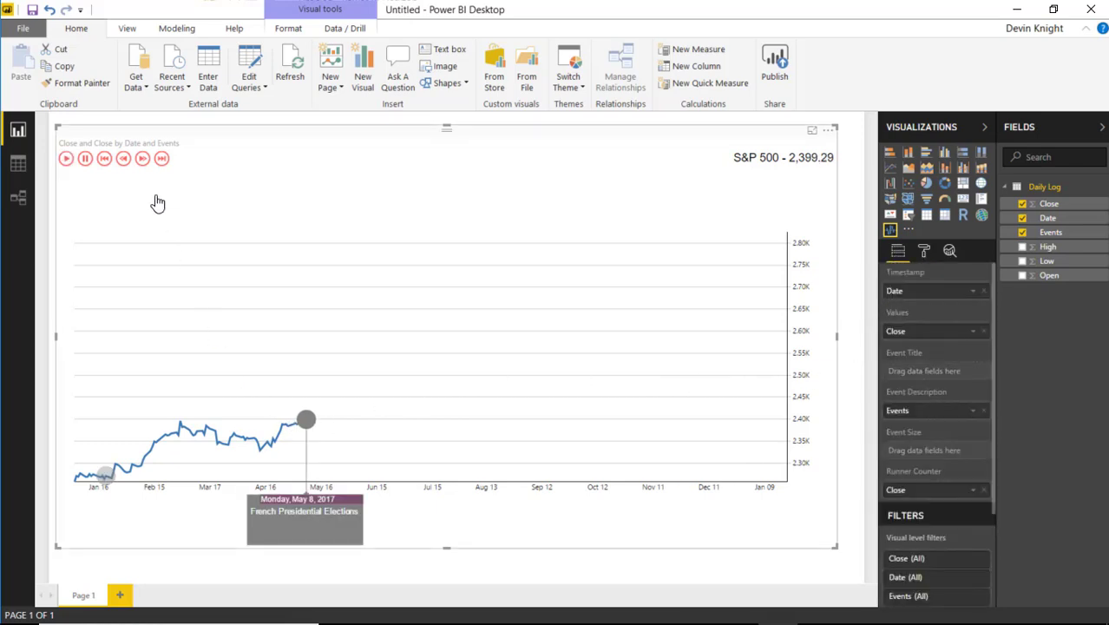
left_click(87, 160)
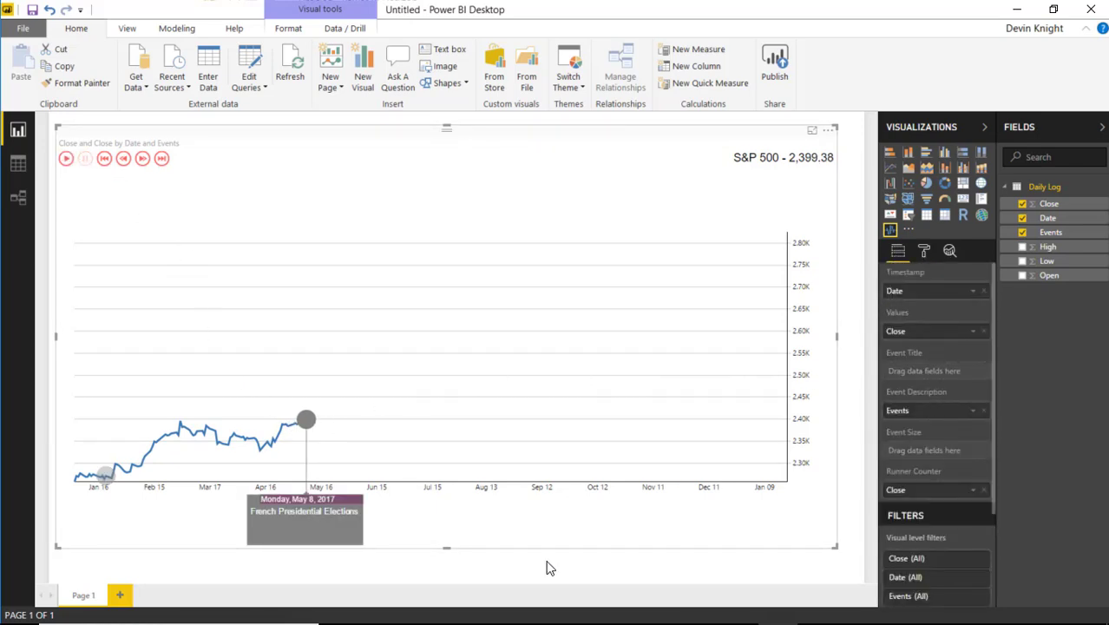